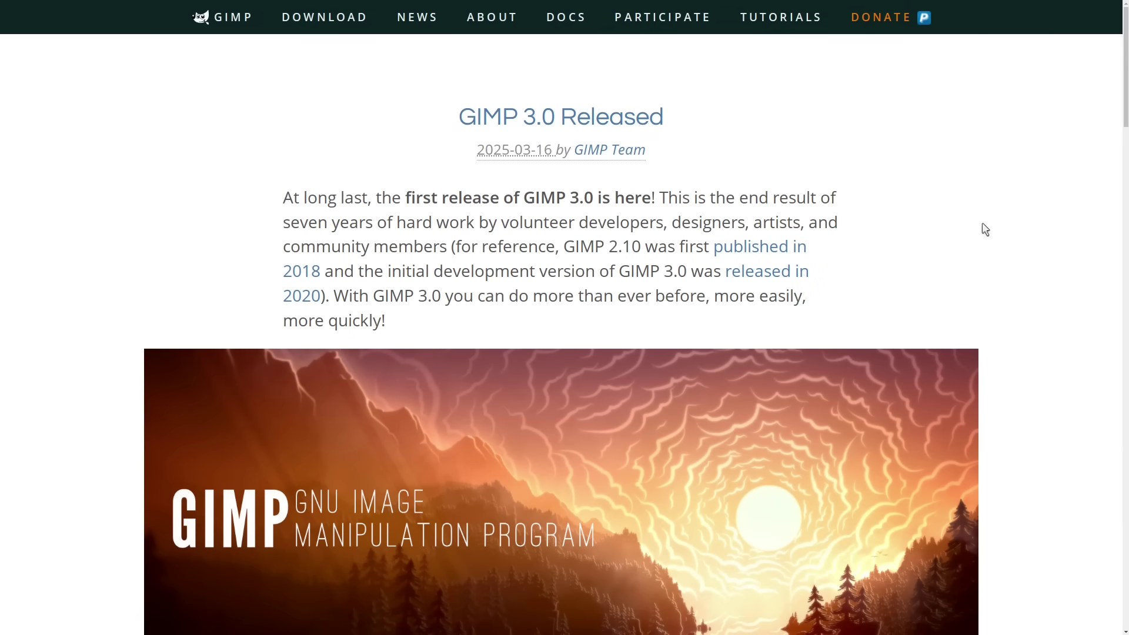
Step: Scroll down and back up through the GIMP 3.0 Released announcement
scroll(969, 229, "down", 4)
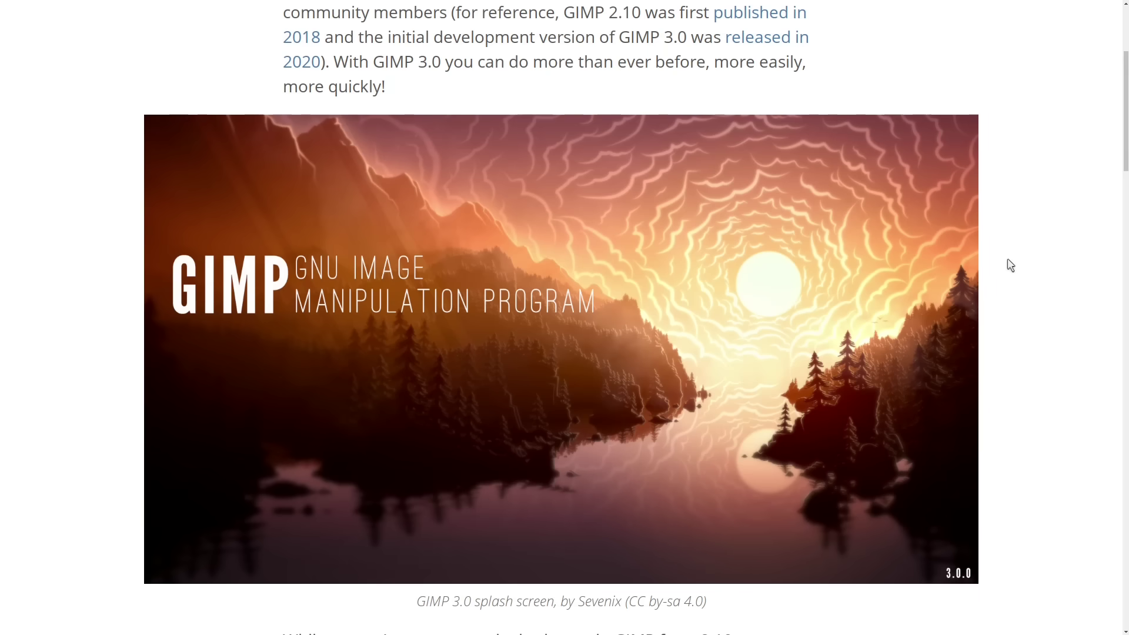
scroll(1008, 261, "up", 4)
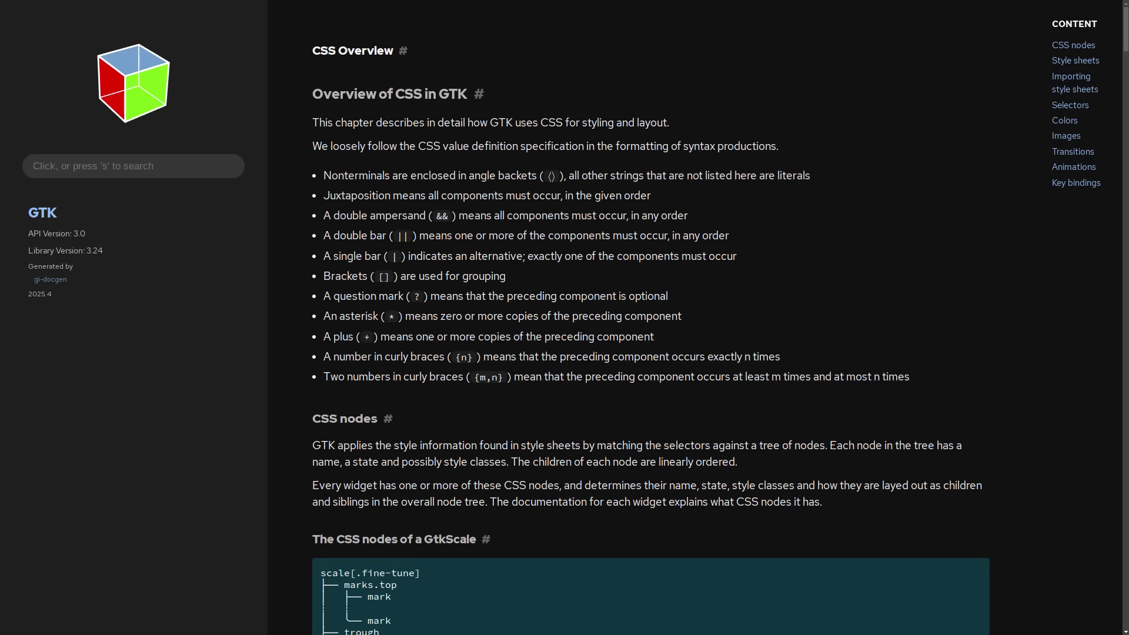
Step: Switch to the r/unixporn subreddit and scroll down through its feed
key("ctrl+Tab")
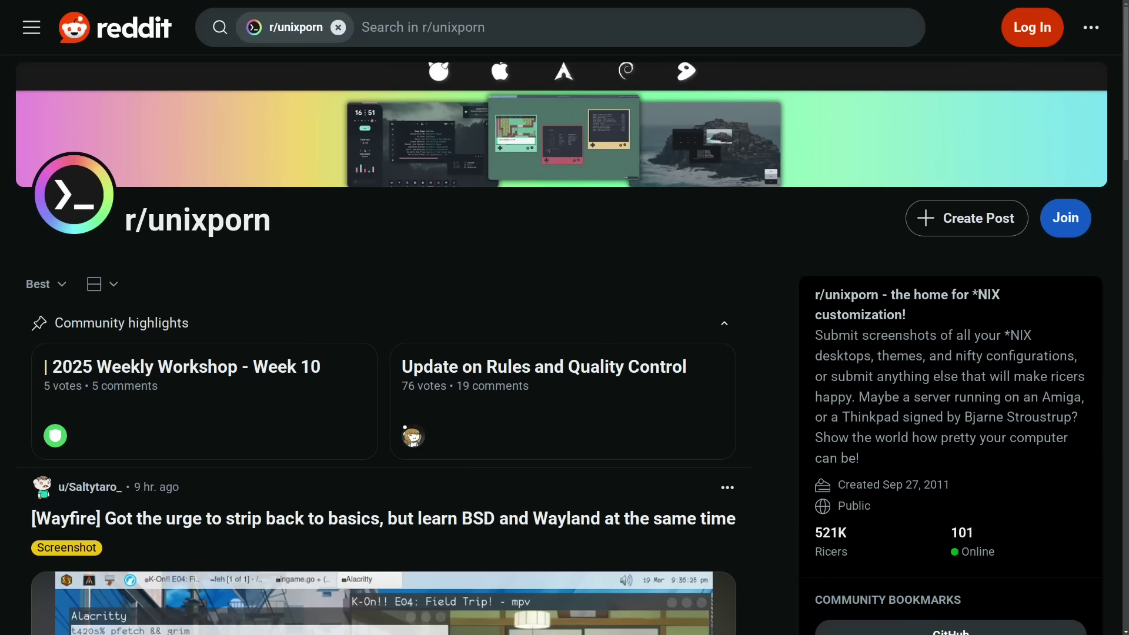
scroll(564, 341, "down", 10)
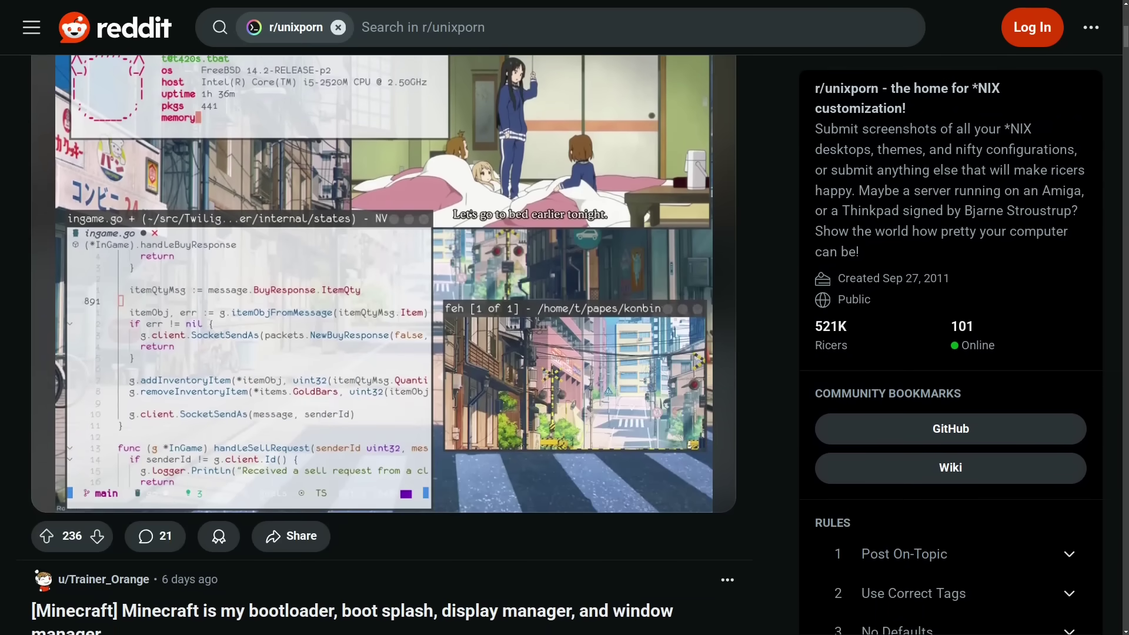
scroll(564, 341, "down", 6)
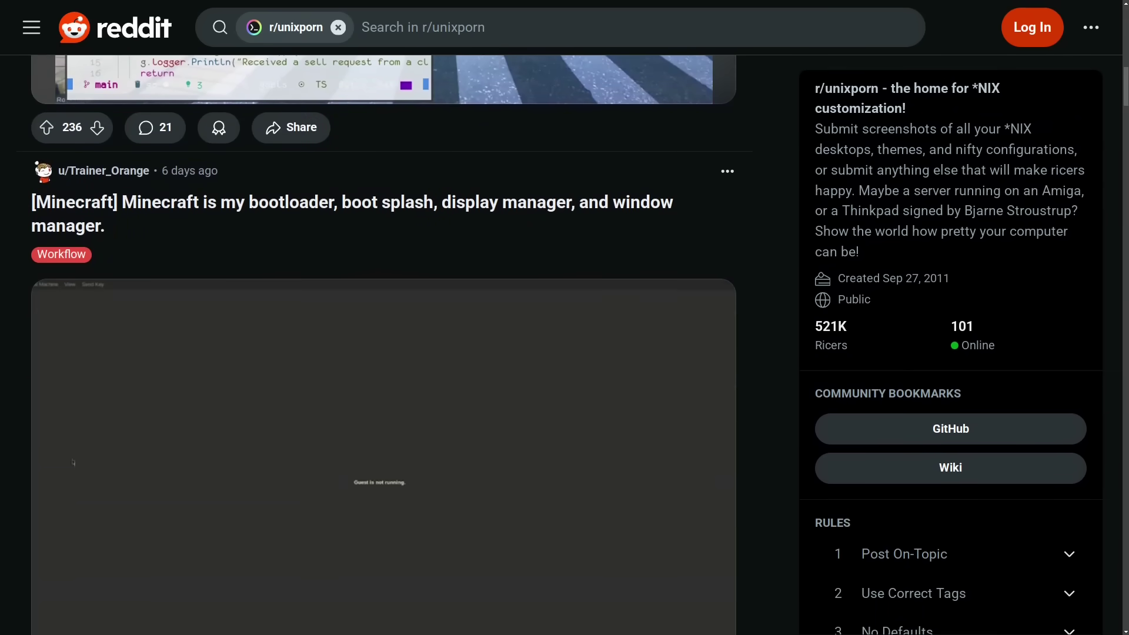
scroll(565, 341, "down", 7)
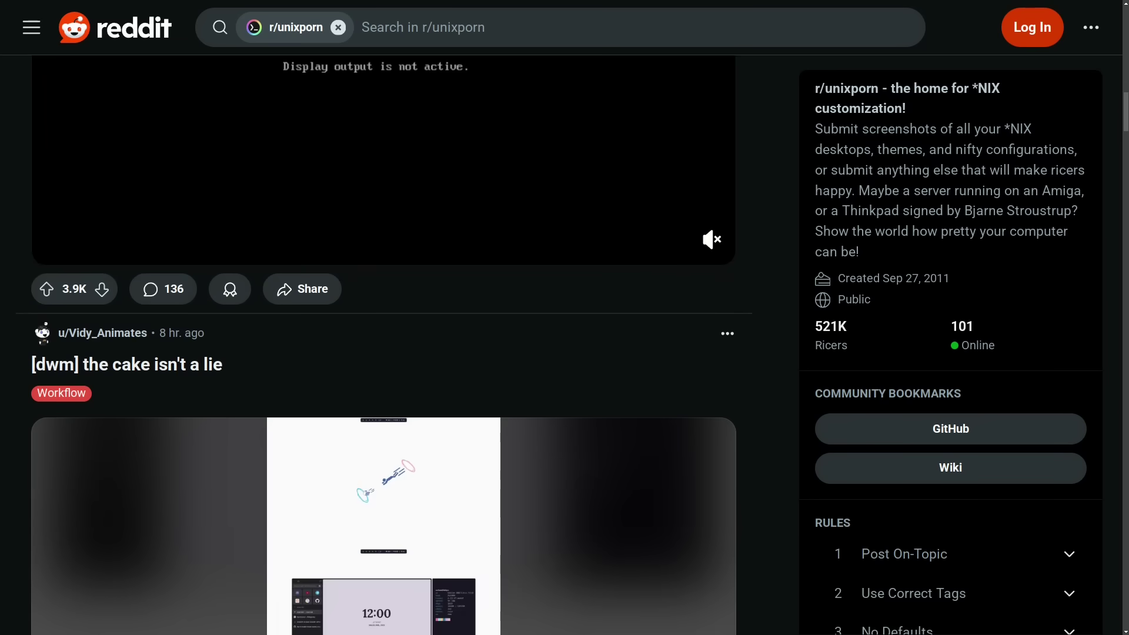
scroll(564, 341, "down", 8)
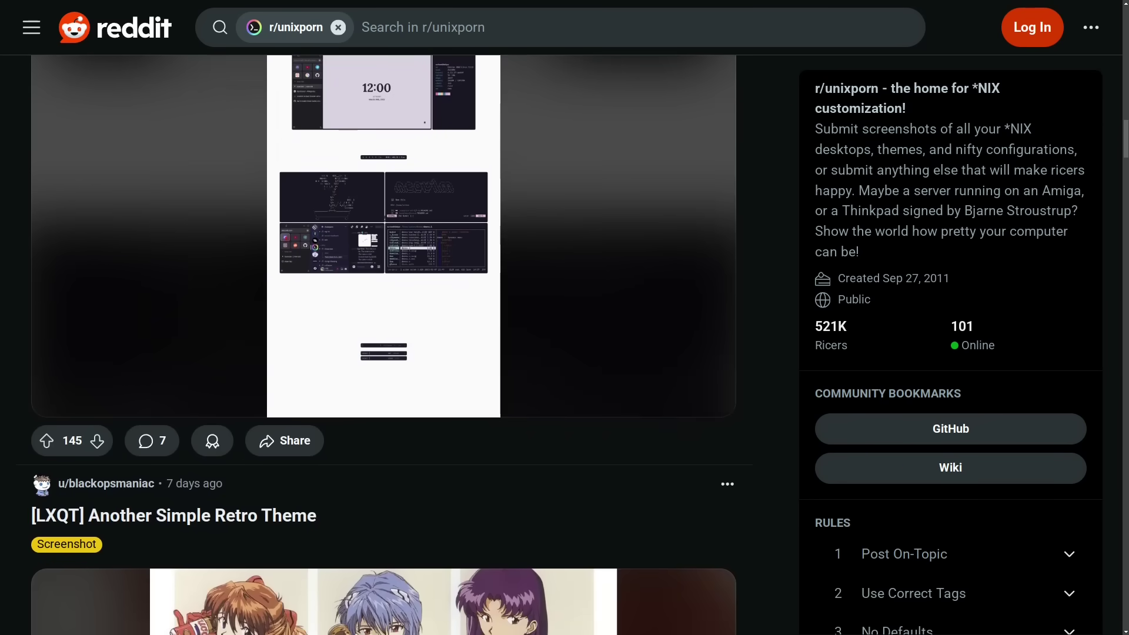
scroll(565, 341, "down", 4)
scroll(565, 341, "down", 4)
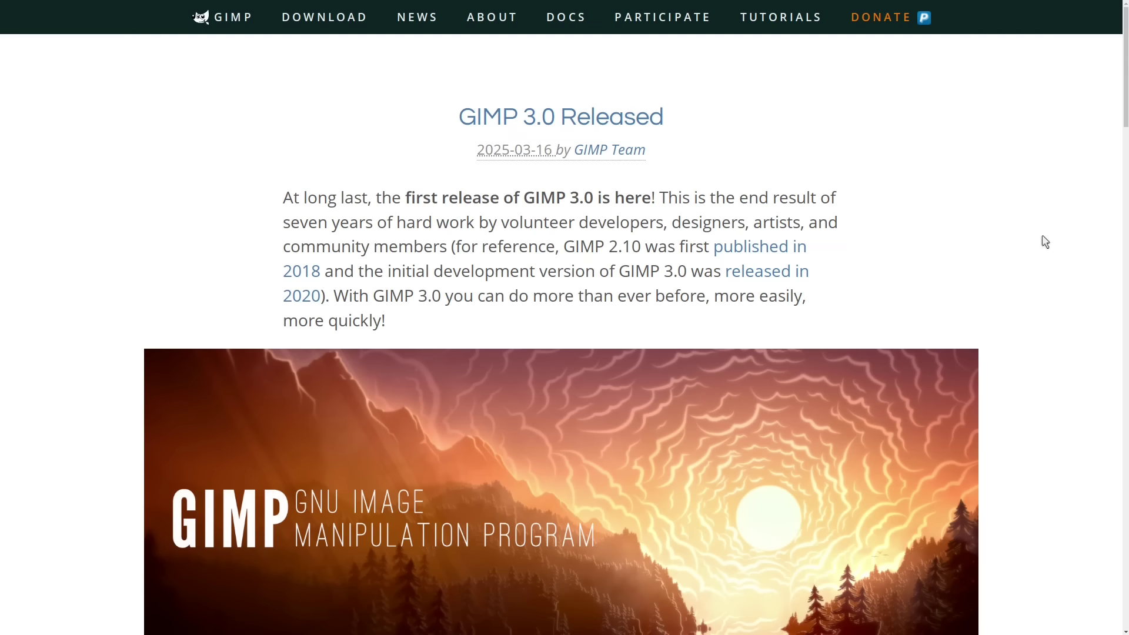
Step: Switch to the H-M-H/Weylus repository, scroll down to its README and back up
key("ctrl+Tab")
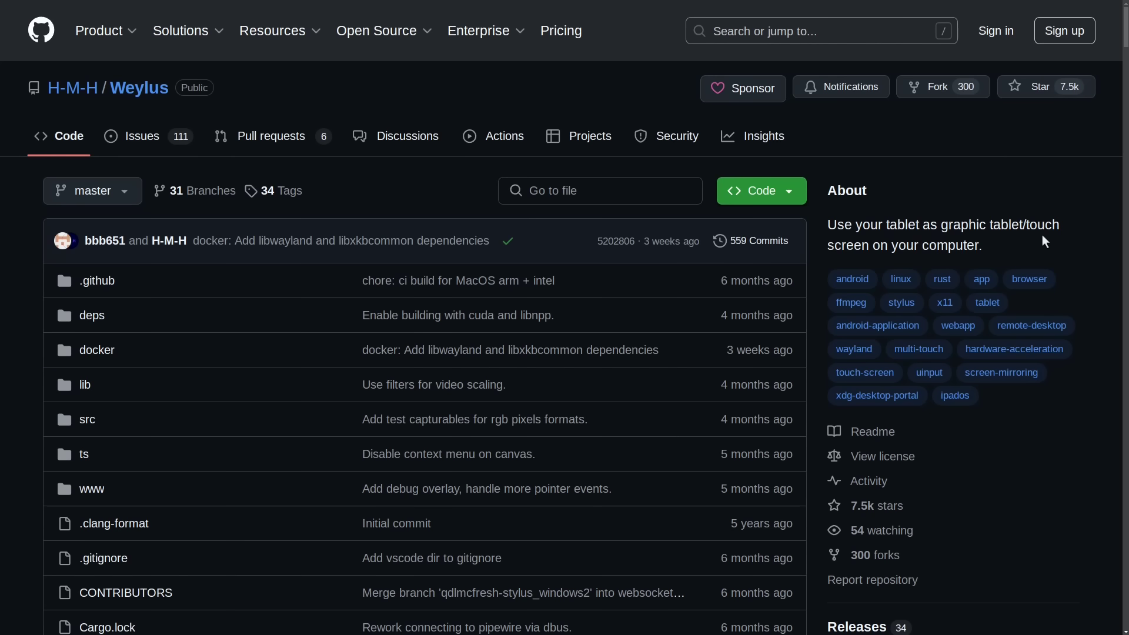
scroll(1045, 241, "down", 12)
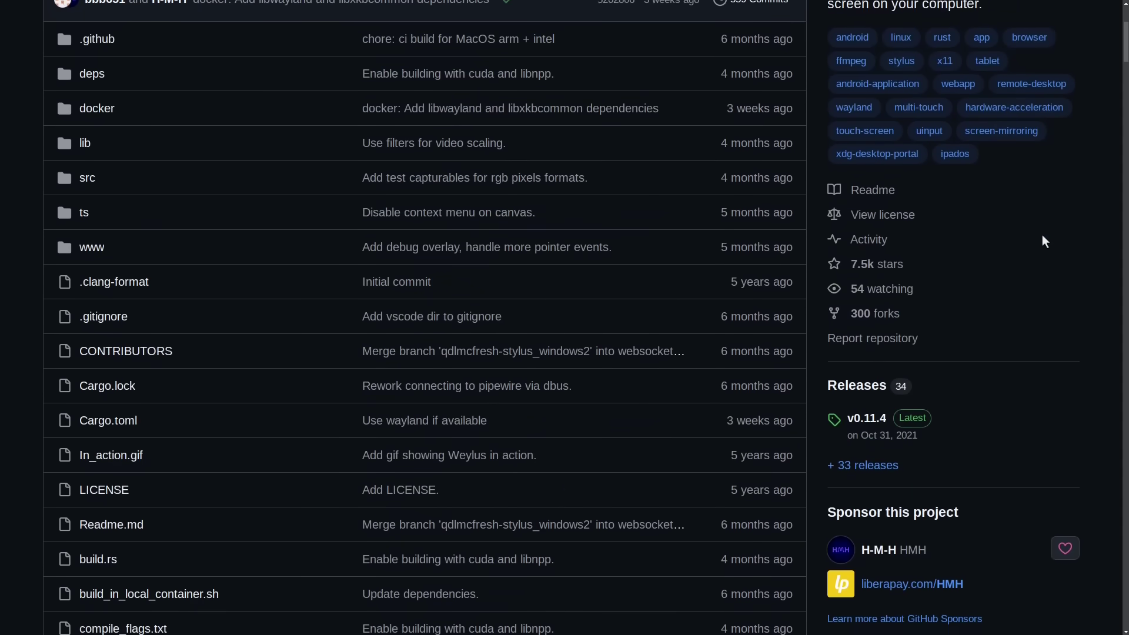
scroll(1045, 241, "down", 5)
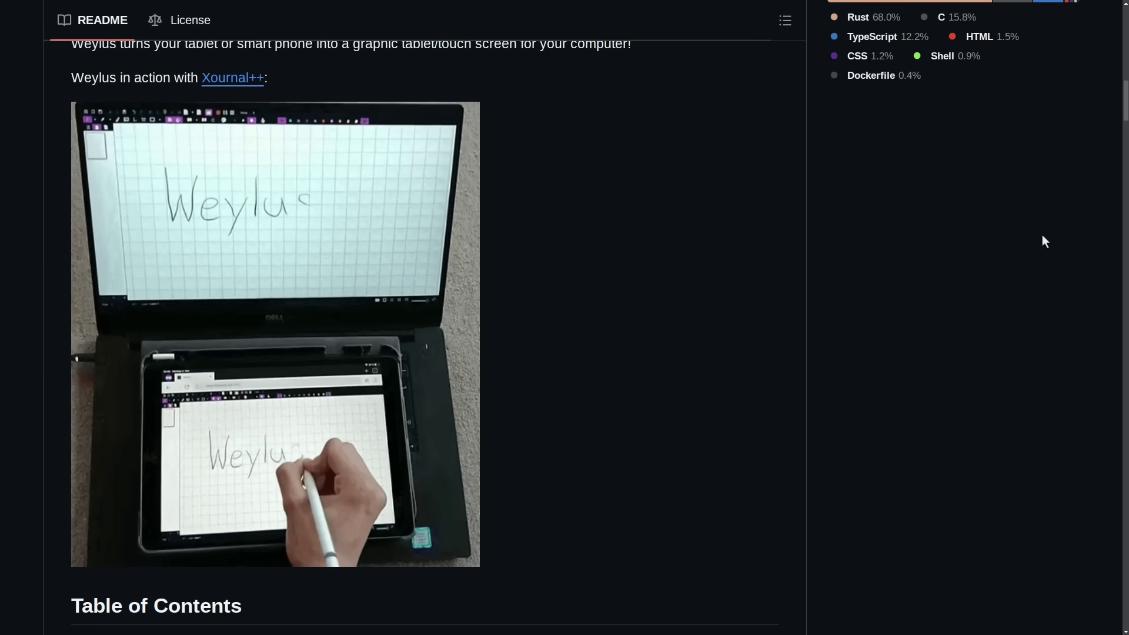
scroll(1042, 234, "up", 10)
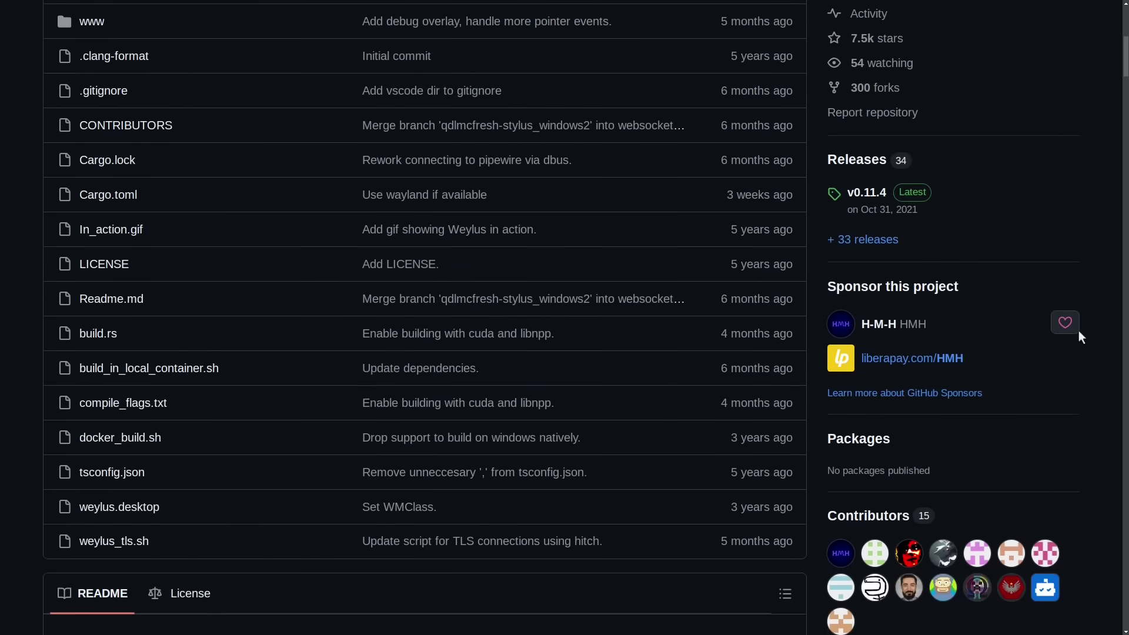
scroll(1079, 330, "up", 8)
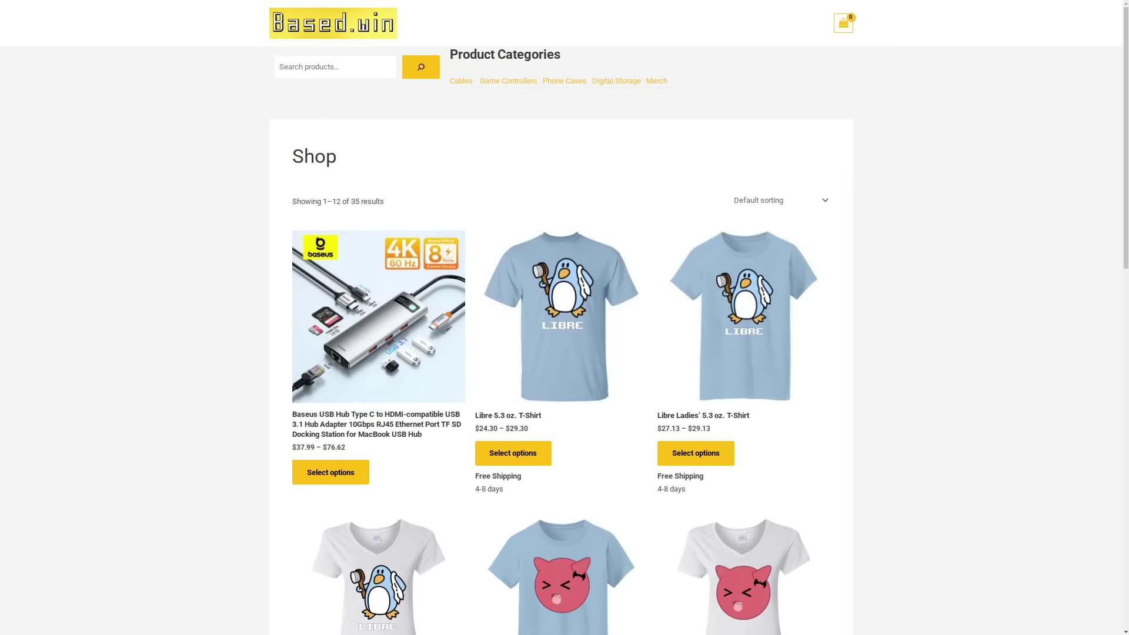
Step: Scroll down the Based.win shop's product listing
scroll(565, 318, "down", 10)
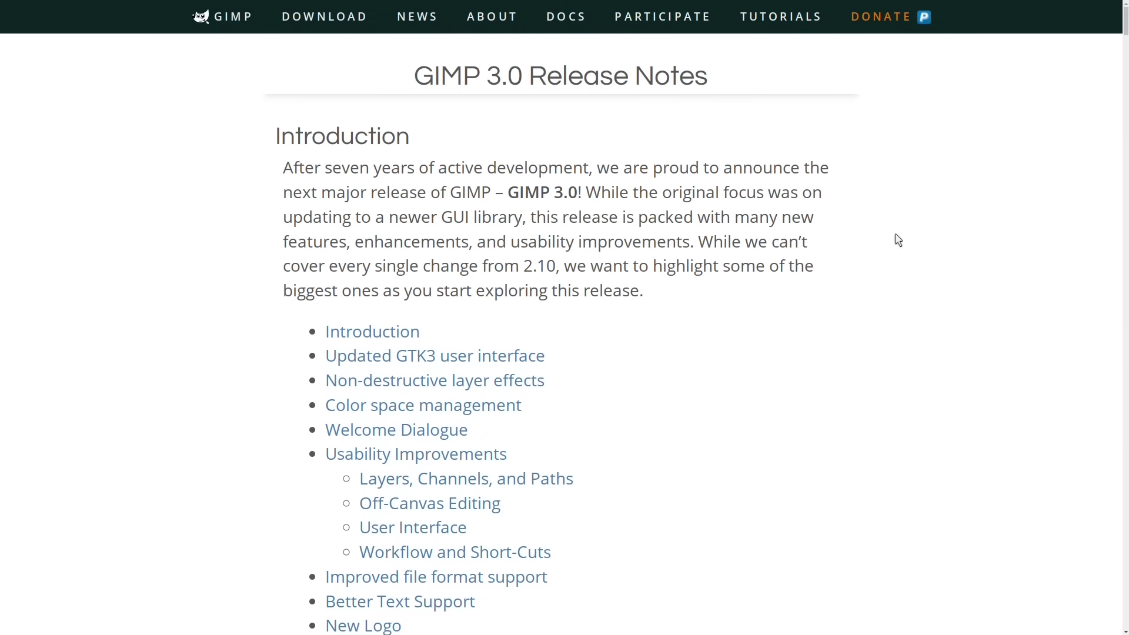
Step: Scroll the release notes down to the Non-destructive layer effects section
scroll(895, 235, "down", 15)
scroll(897, 263, "down", 20)
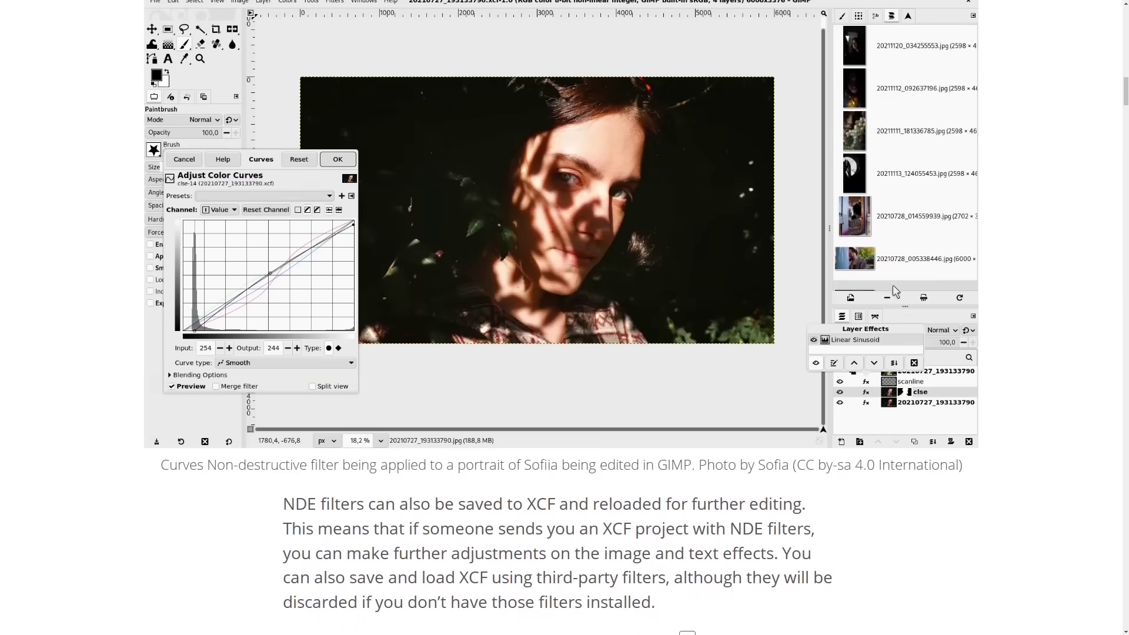
scroll(905, 345, "down", 9)
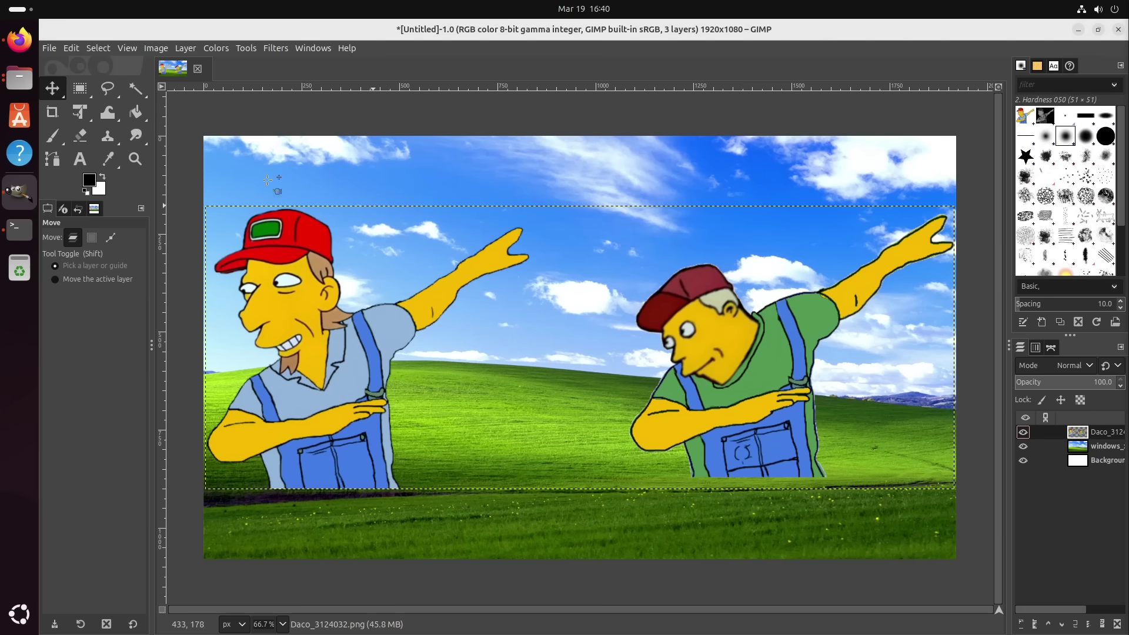
Step: Rectangle-select the left dabbing man, cut him, and paste him back as a floating selection
left_click(79, 89)
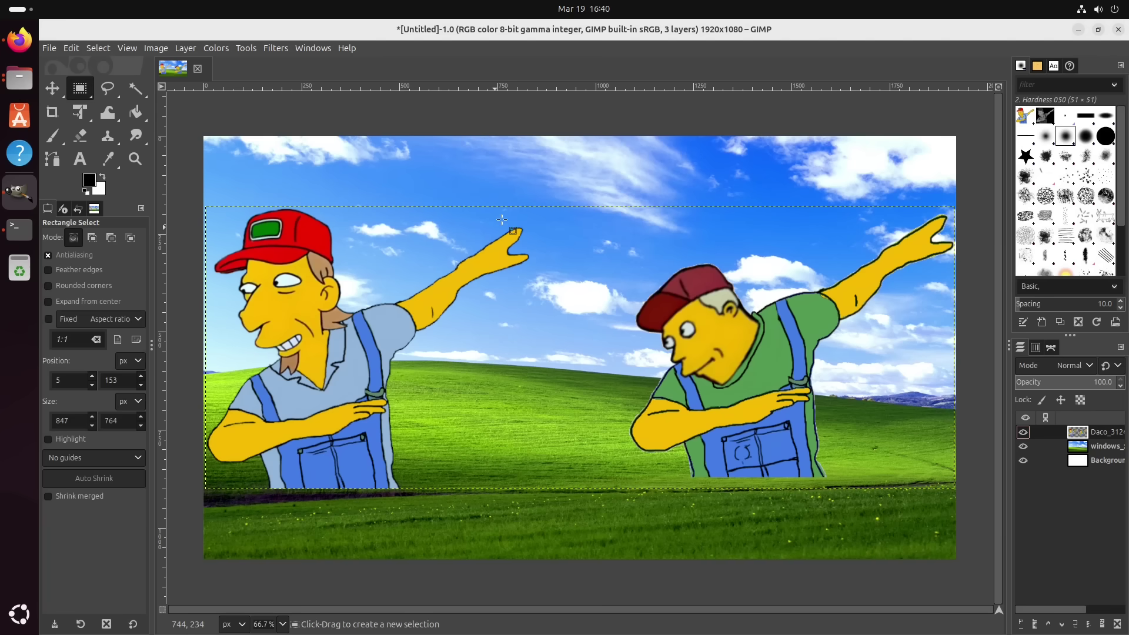
left_click_drag(532, 205, 205, 488)
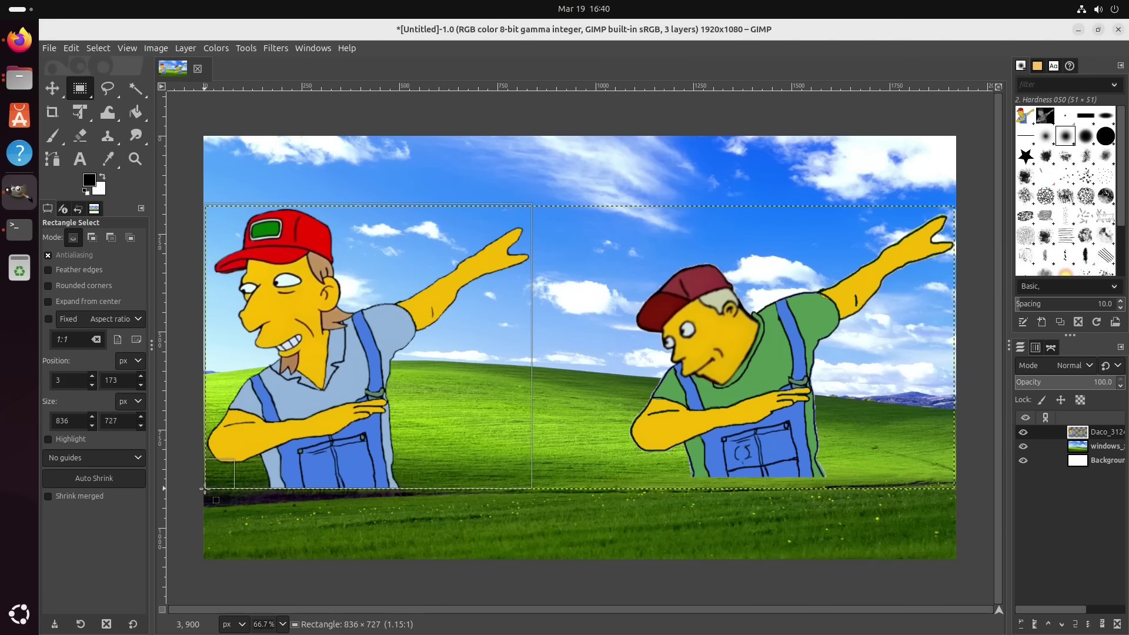
key("ctrl+x")
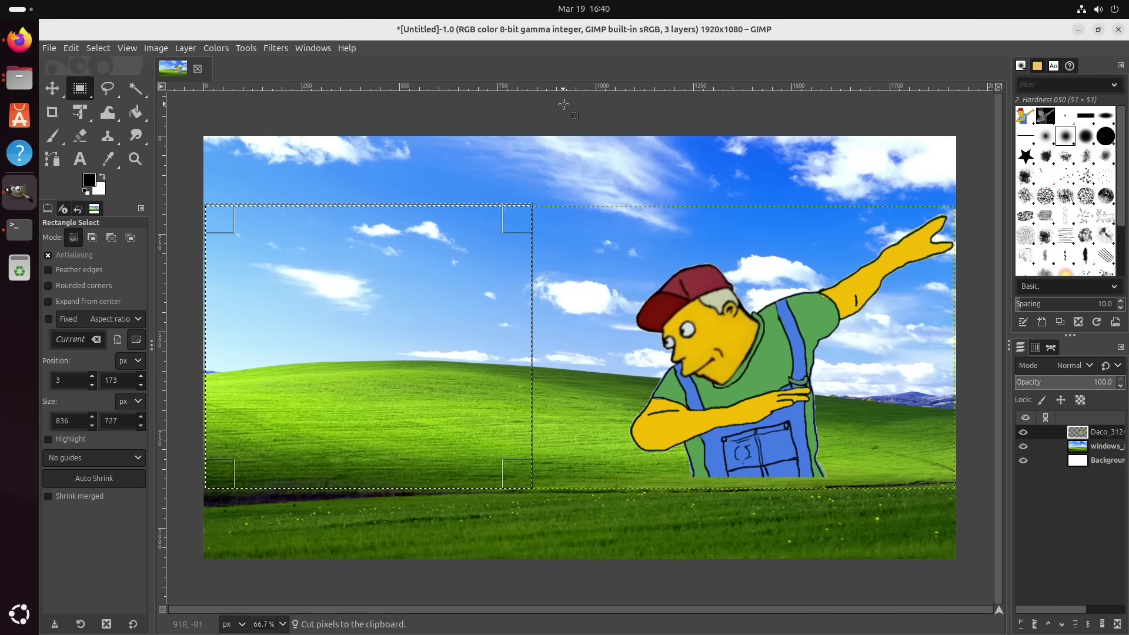
key("ctrl+v")
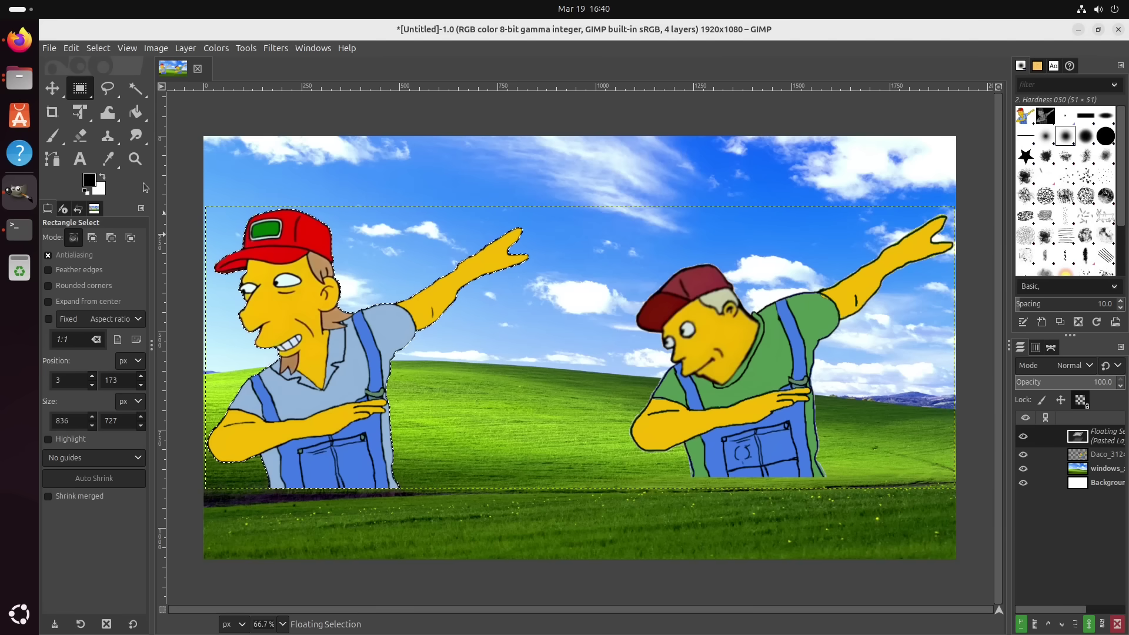
Step: Slide the floating man right beside the green-shirt man and anchor him
left_click(52, 90)
left_click_drag(314, 363, 542, 364)
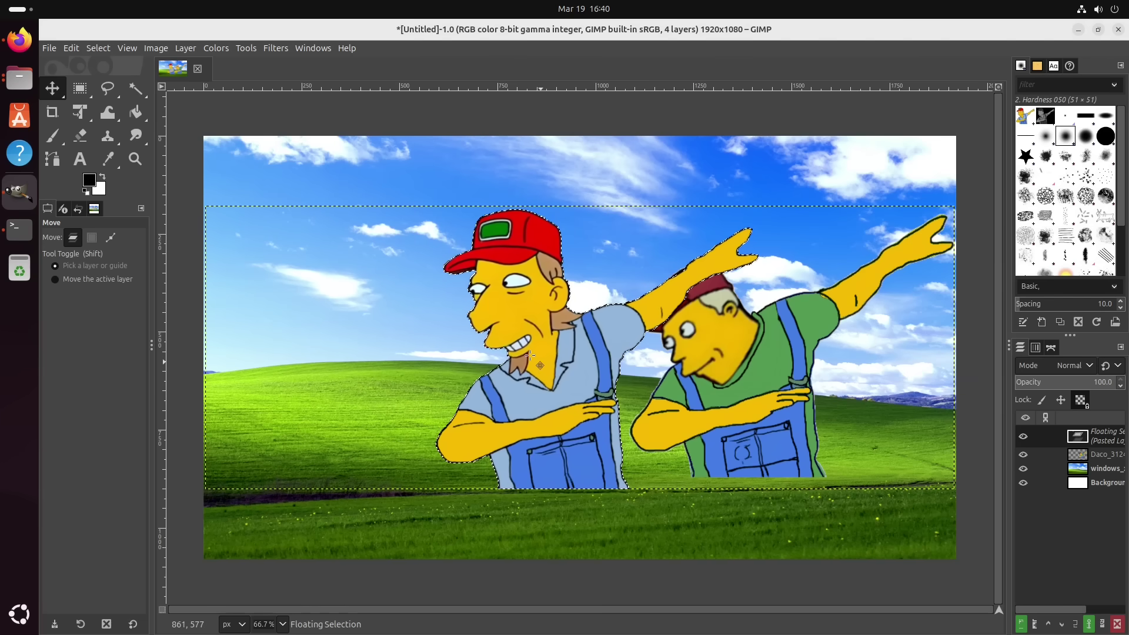
left_click(372, 258)
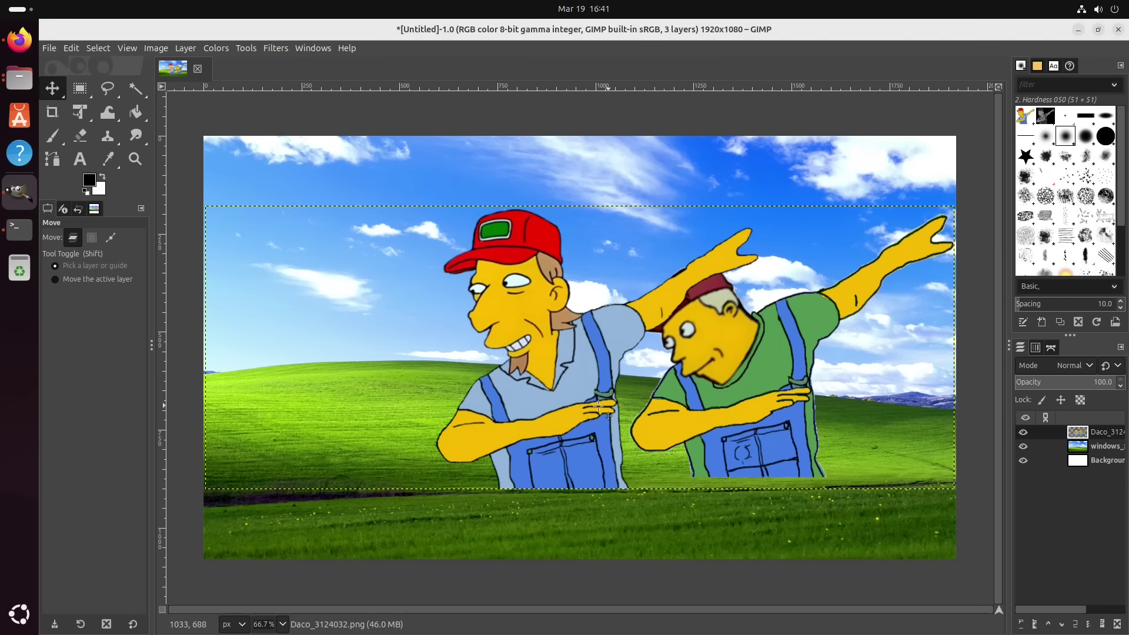
Step: Undo back to the pasted floating figure and drag it back to the left side
left_click_drag(585, 406, 619, 410)
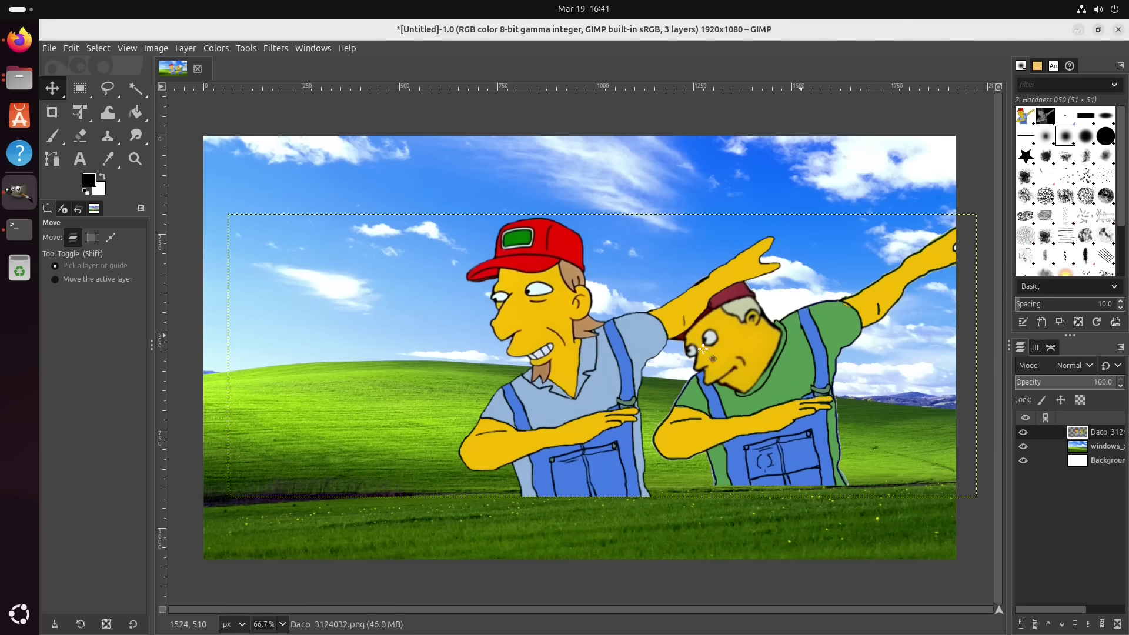
left_click_drag(577, 392, 555, 384)
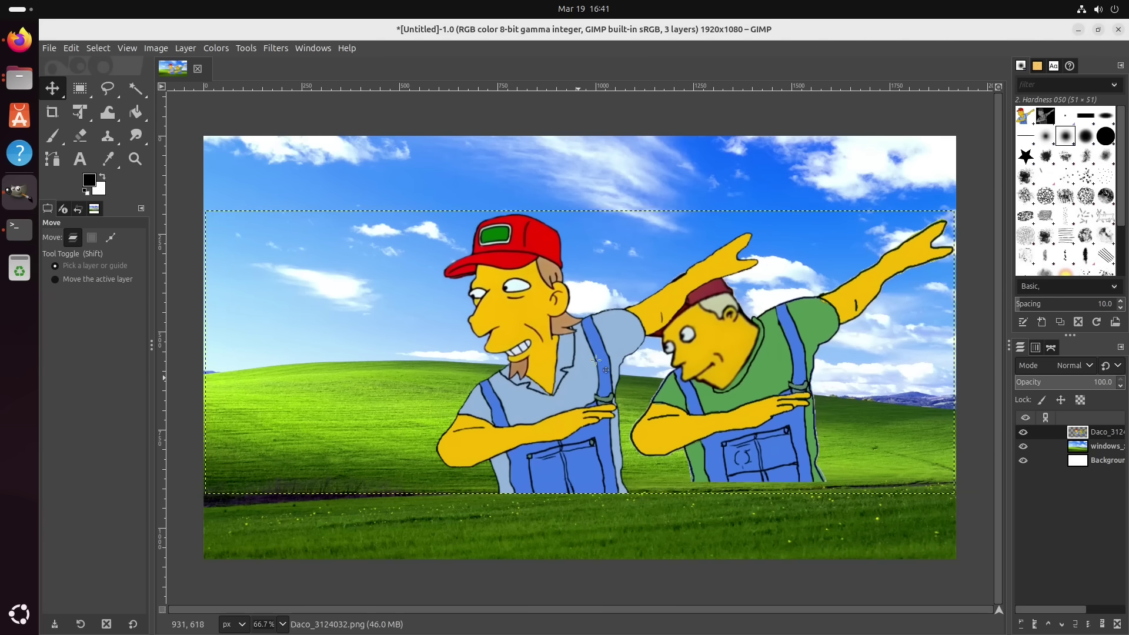
key("ctrl+v")
left_click_drag(668, 314, 439, 314)
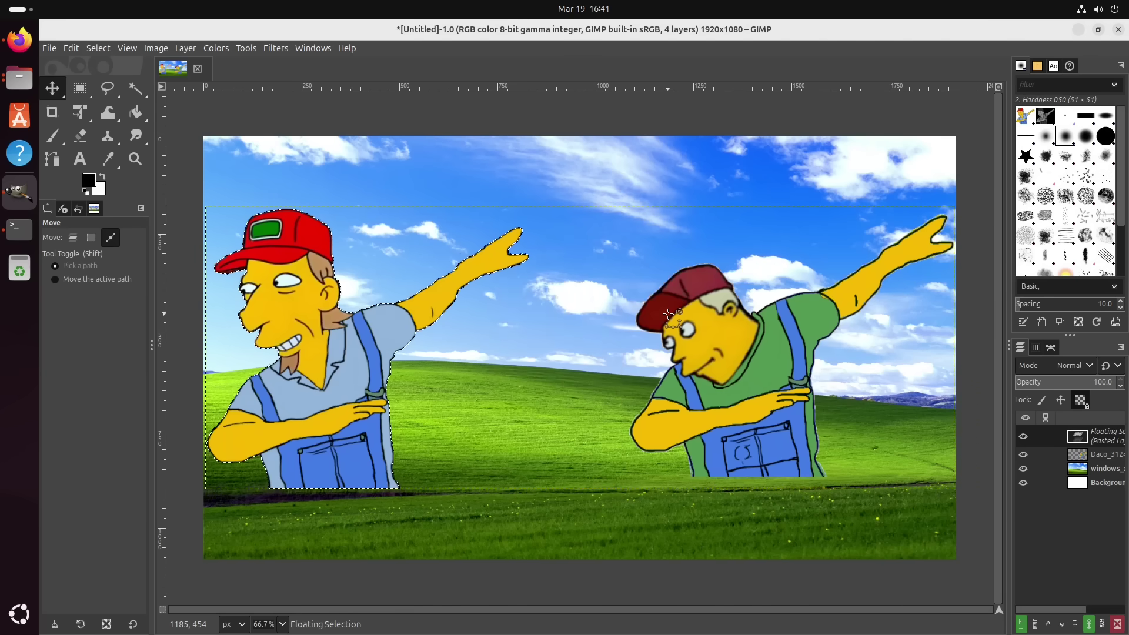
Step: Turn the floating selection into its own layer with To New Layer
left_click(73, 237)
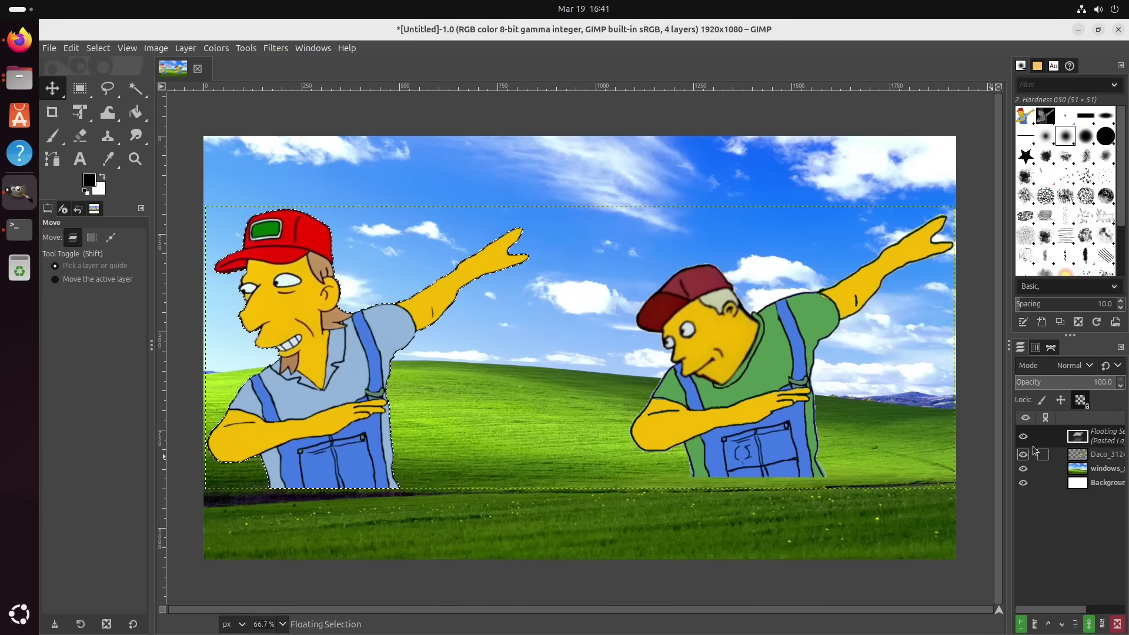
right_click(1092, 435)
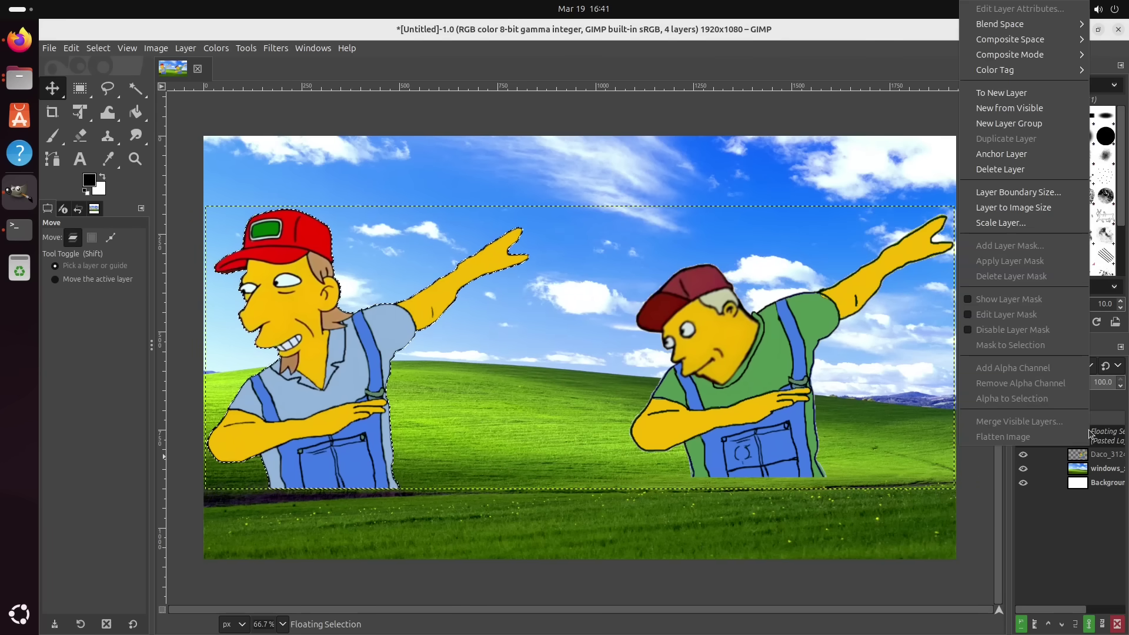
left_click(1019, 97)
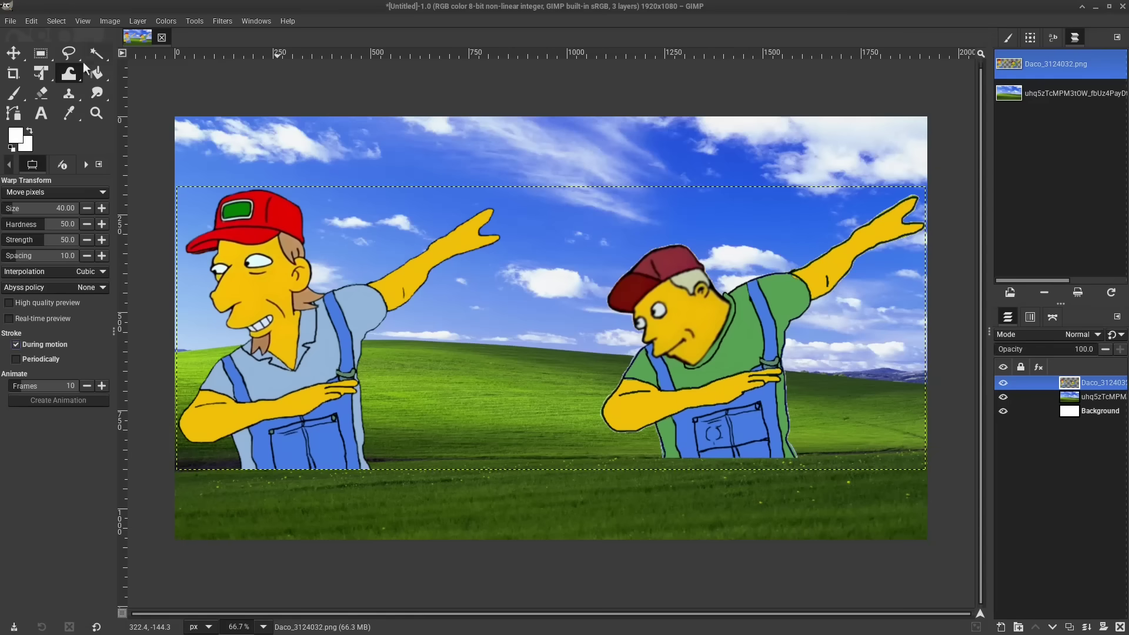
Step: Rectangle-select the red-cap man, cut him, and paste him as a new layer
left_click(41, 53)
left_click_drag(504, 186, 175, 470)
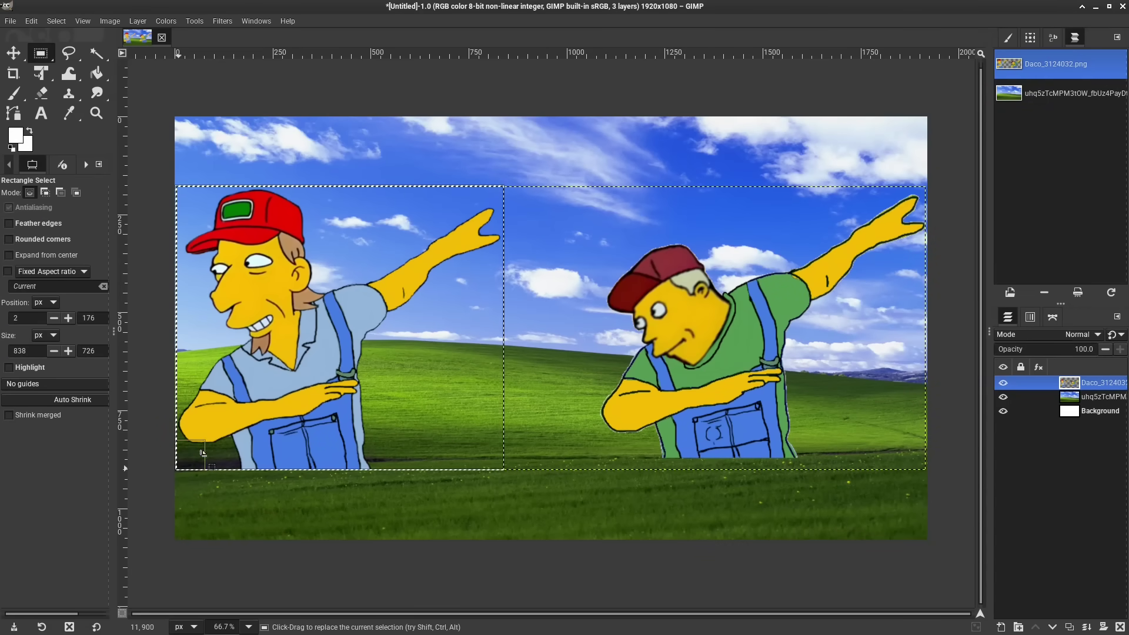
key("ctrl")
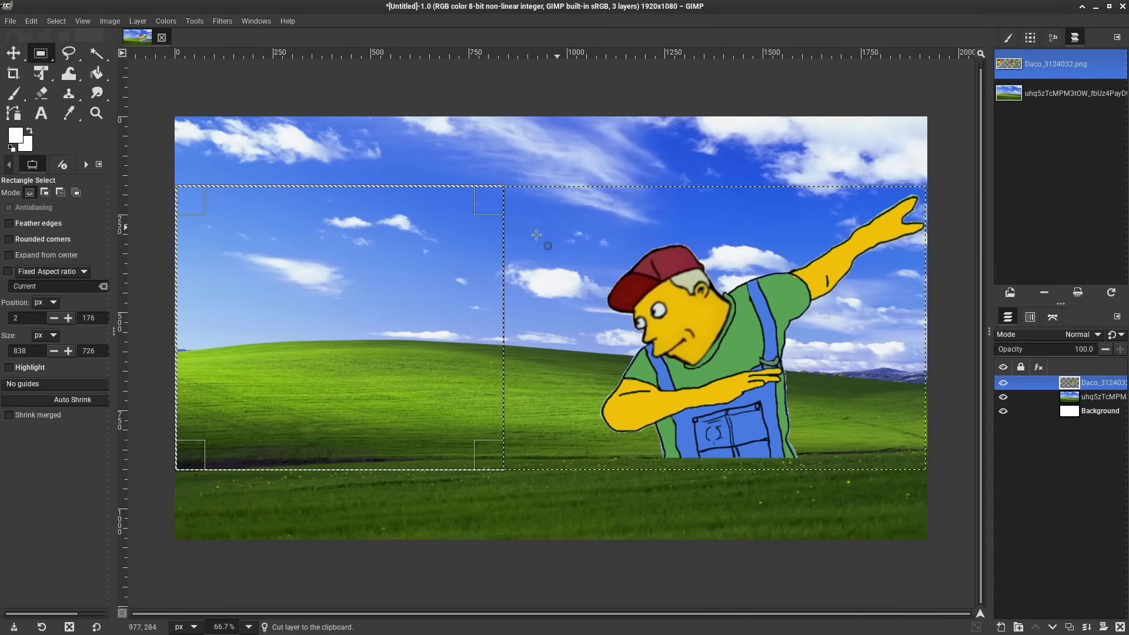
key("ctrl+x")
key("ctrl+v")
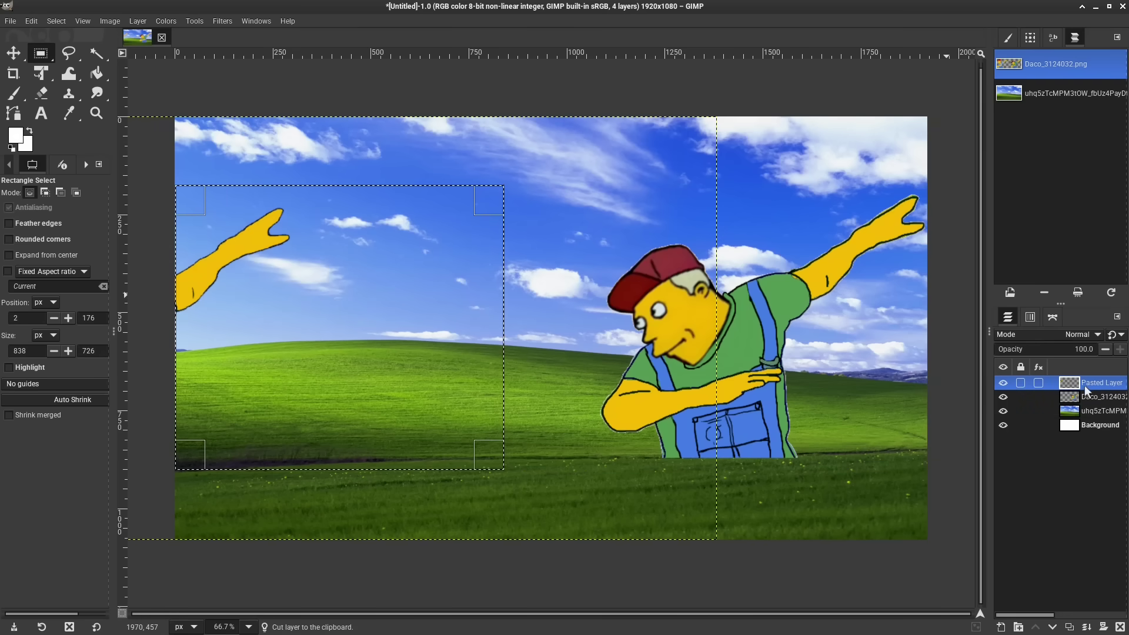
Step: Place the red-cap man beside the green-shirt man, then lower the green-shirt man slightly
left_click(14, 53)
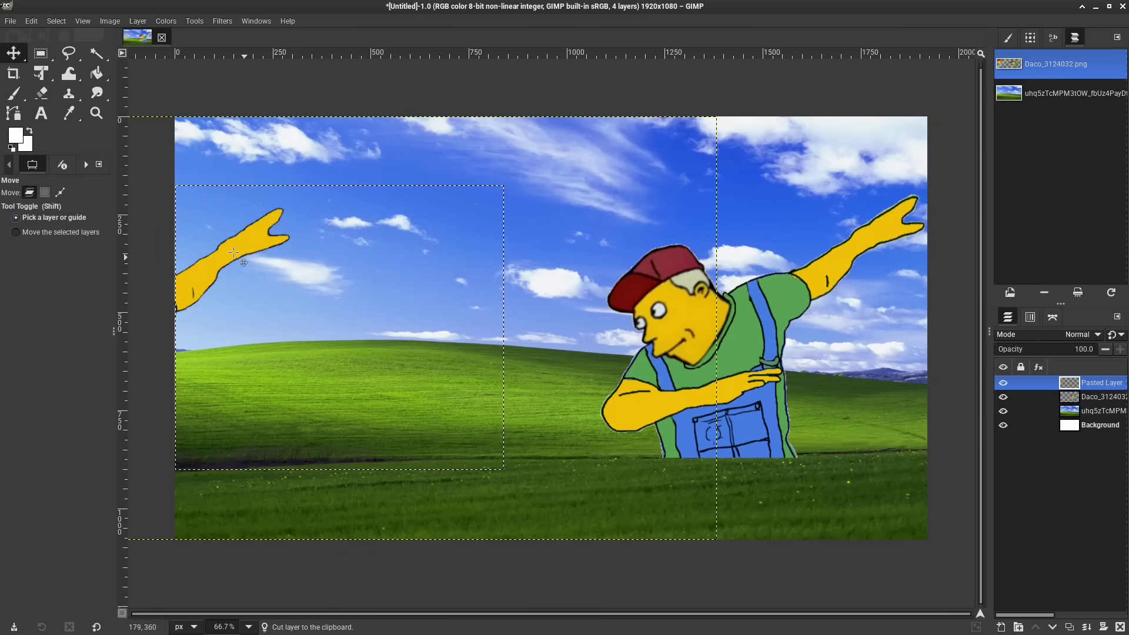
left_click_drag(234, 249, 724, 244)
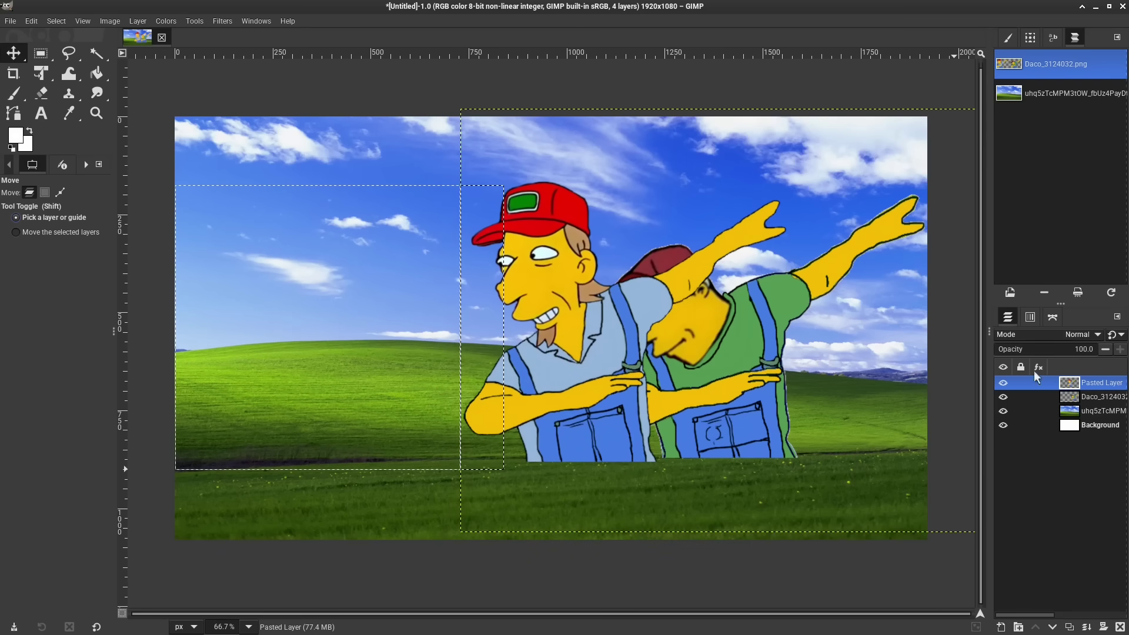
left_click_drag(577, 324, 428, 325)
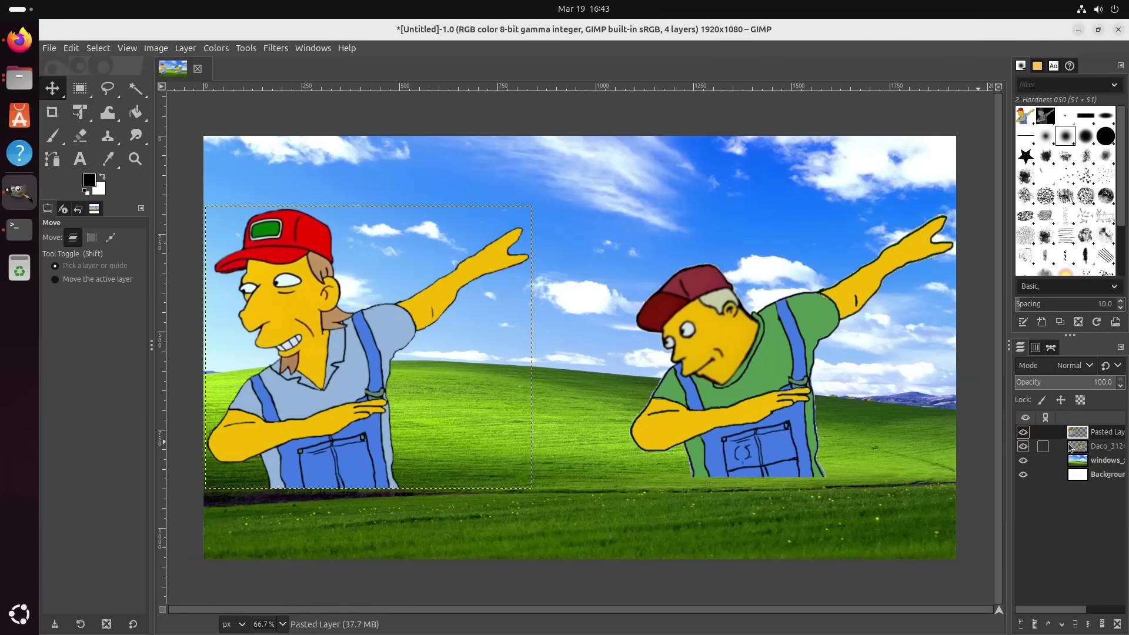
left_click(1101, 447)
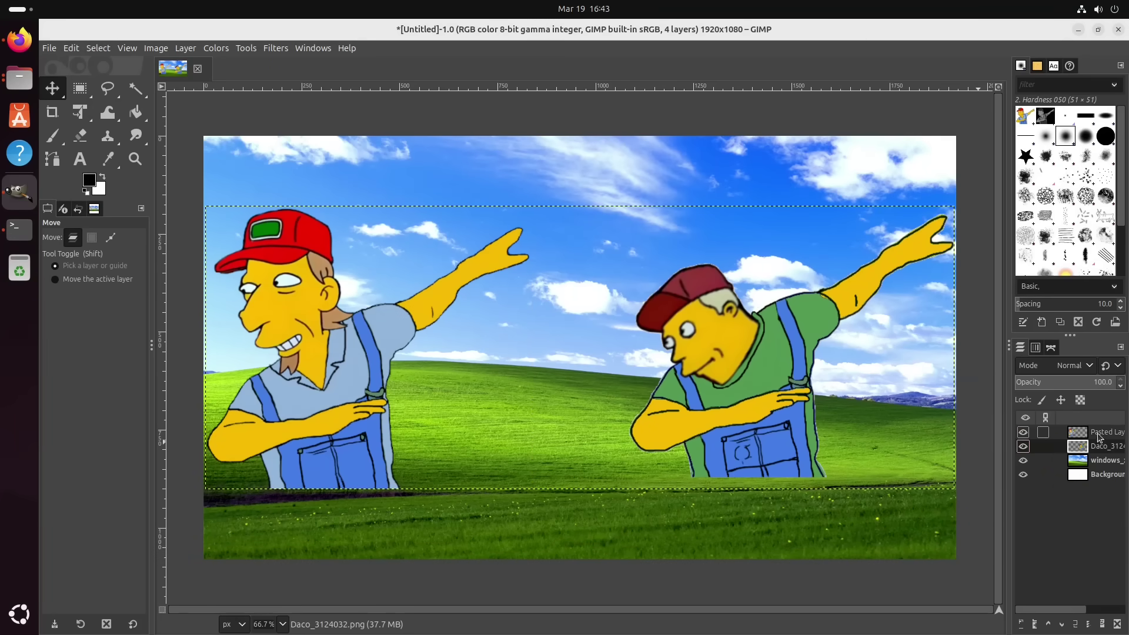
left_click(1102, 433)
left_click(1101, 447)
left_click_drag(323, 368, 453, 370)
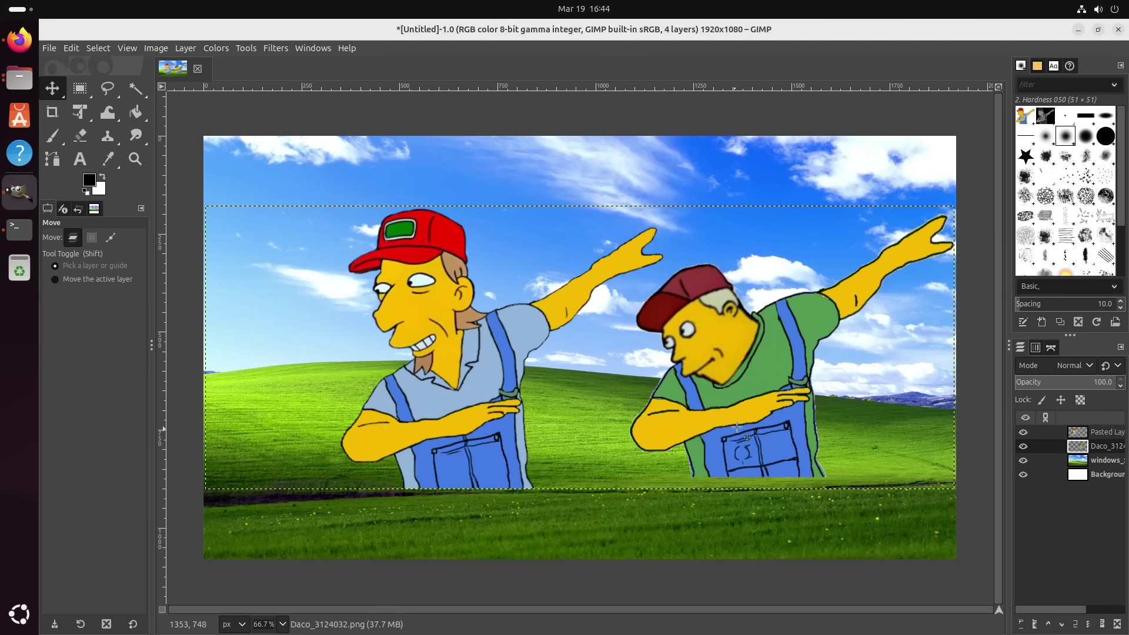
left_click_drag(719, 407, 720, 417)
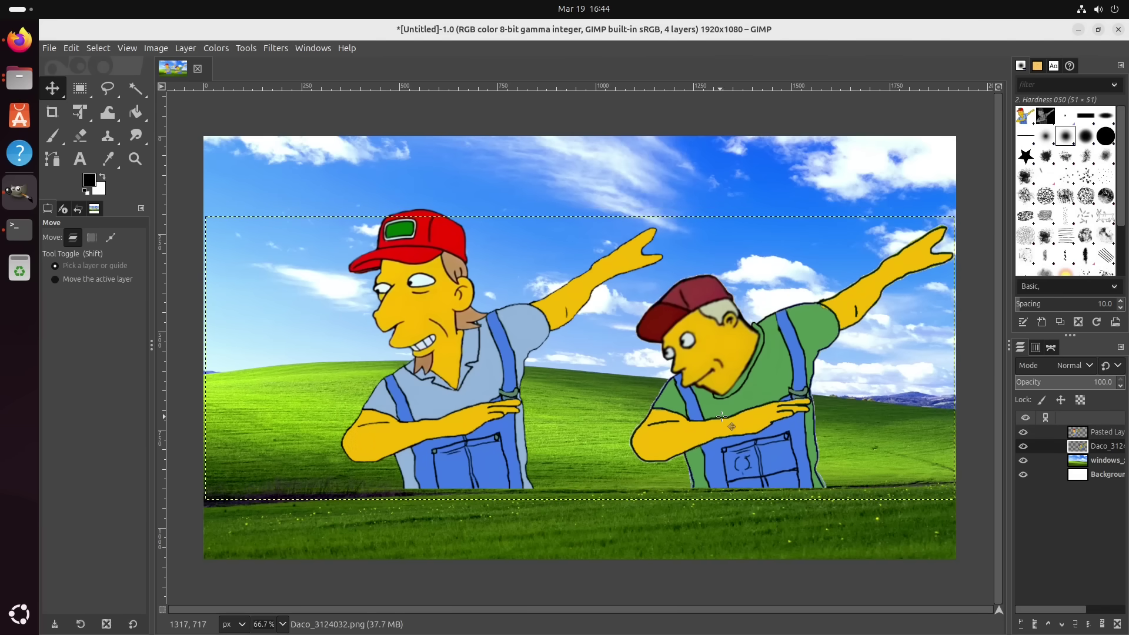
Step: Link both men's layers, shift them left together, then unlink them
left_click(1043, 432)
left_click(1044, 447)
left_click_drag(452, 352, 431, 327)
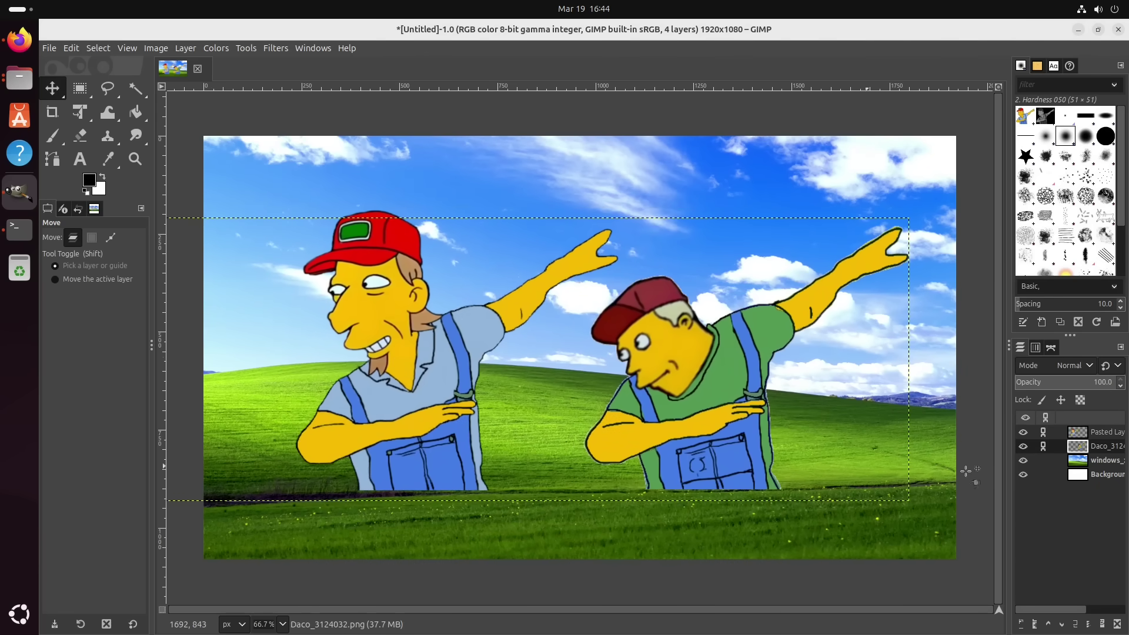
left_click(1044, 447)
left_click(1043, 432)
Step: Select the red-cap layer and toggle links on the green-shirt and hills layers, leaving them unlinked
left_click(1095, 464)
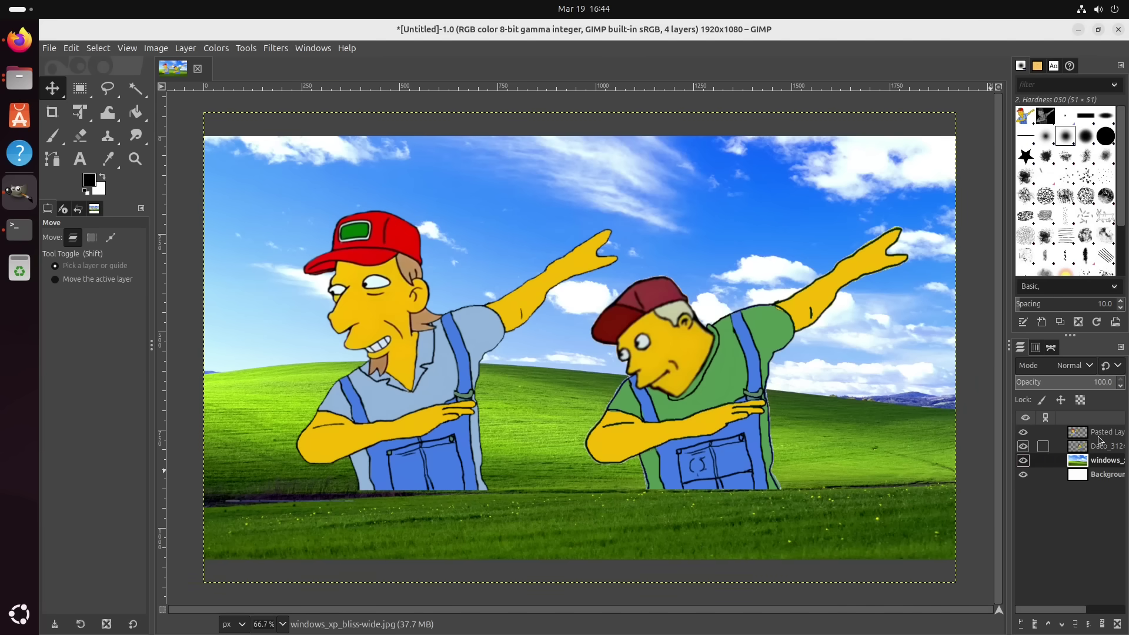
left_click(1097, 435)
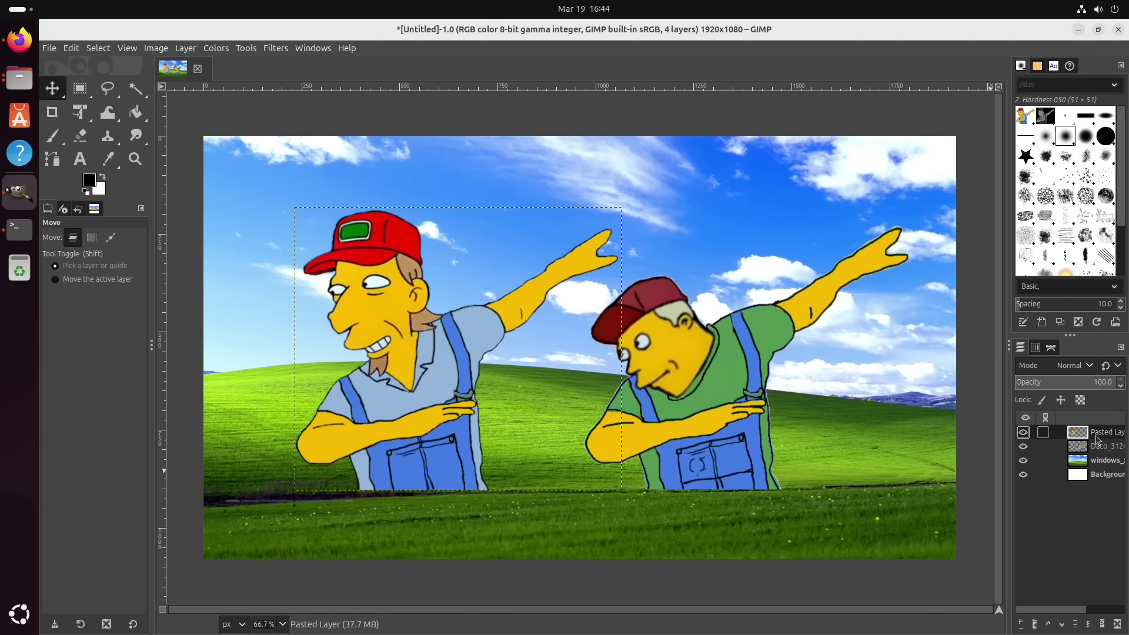
left_click(1043, 460)
left_click(1044, 446)
left_click(1044, 446)
left_click(1044, 458)
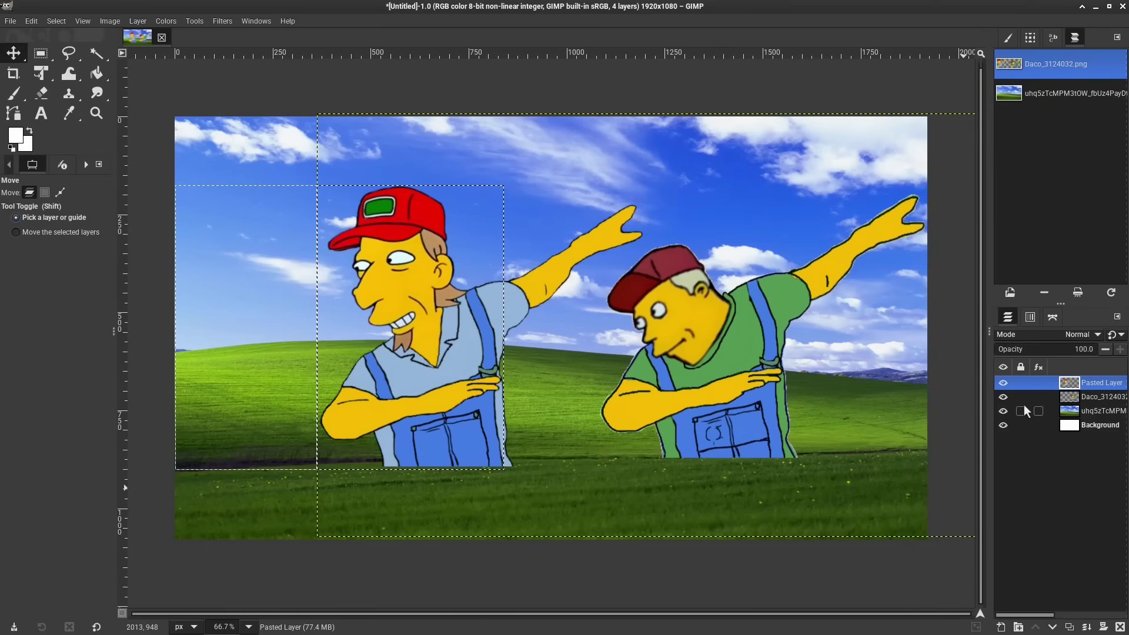
Step: Select both men's layers, drag them further left together, then reselect only Pasted Layer
left_click(1095, 393)
left_click(1093, 385, "shift")
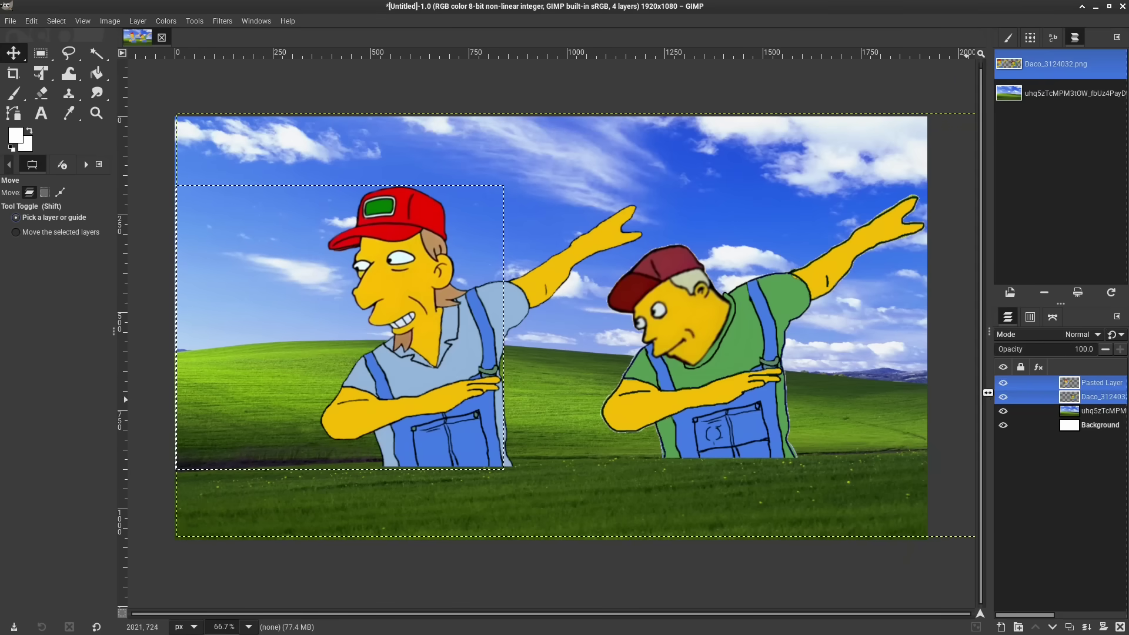
left_click_drag(655, 346, 681, 378)
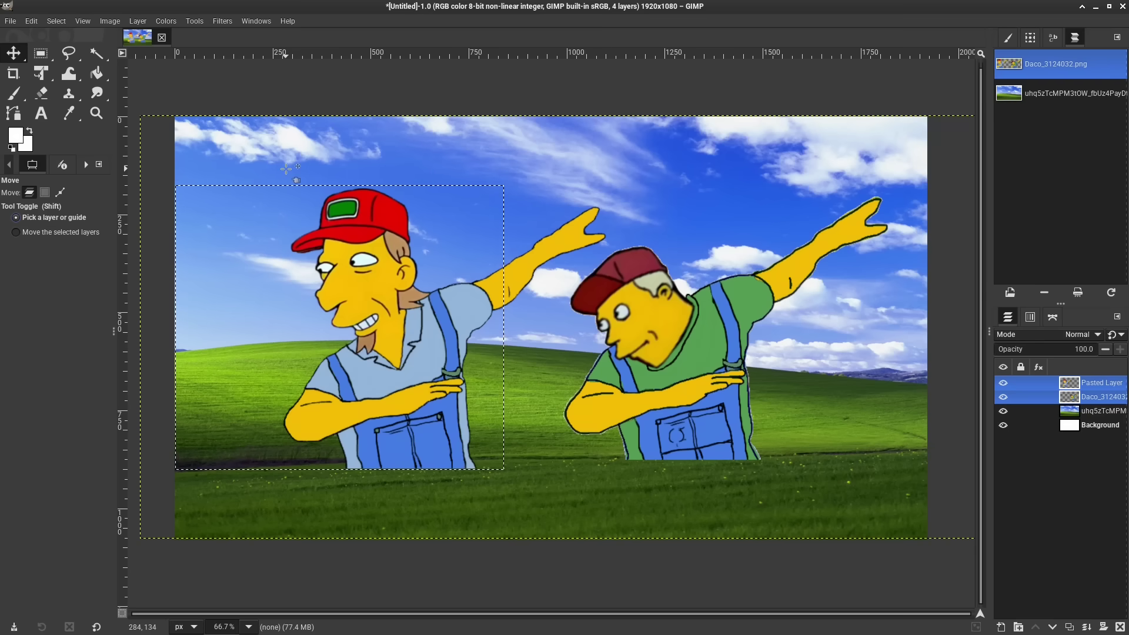
left_click(1099, 383)
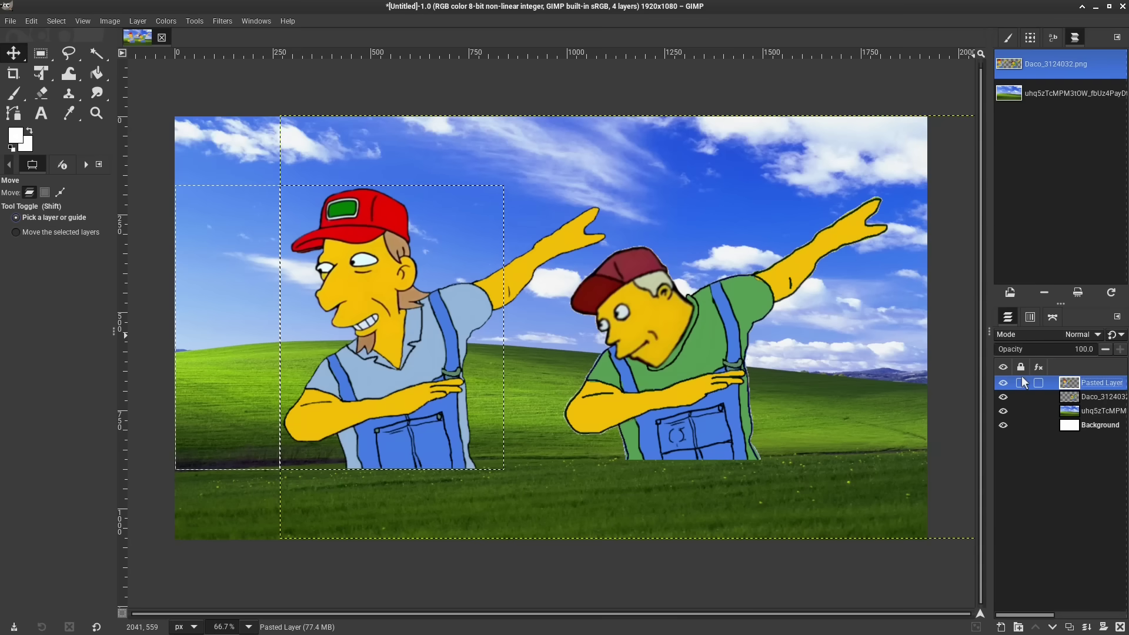
left_click(1077, 398)
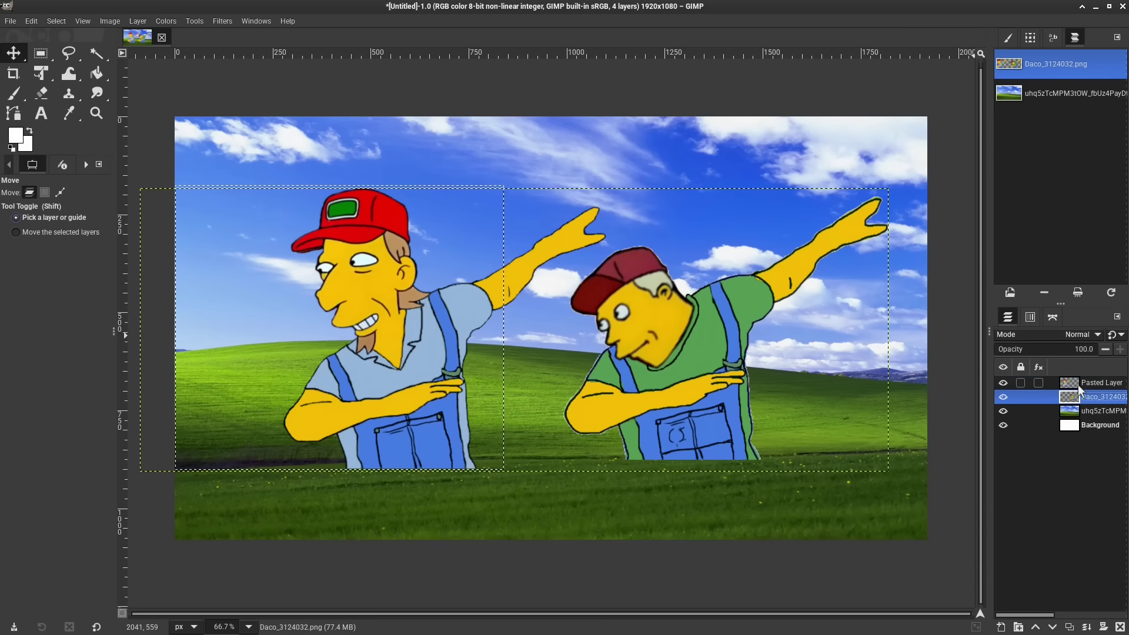
left_click(1078, 384)
left_click(1021, 382)
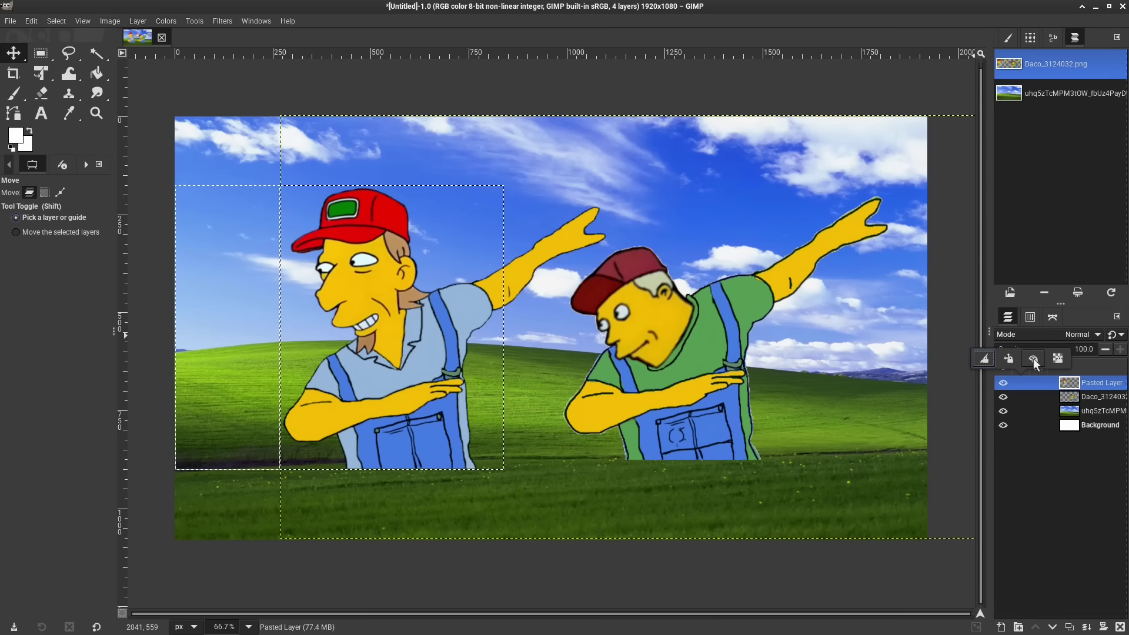
left_click(1087, 388)
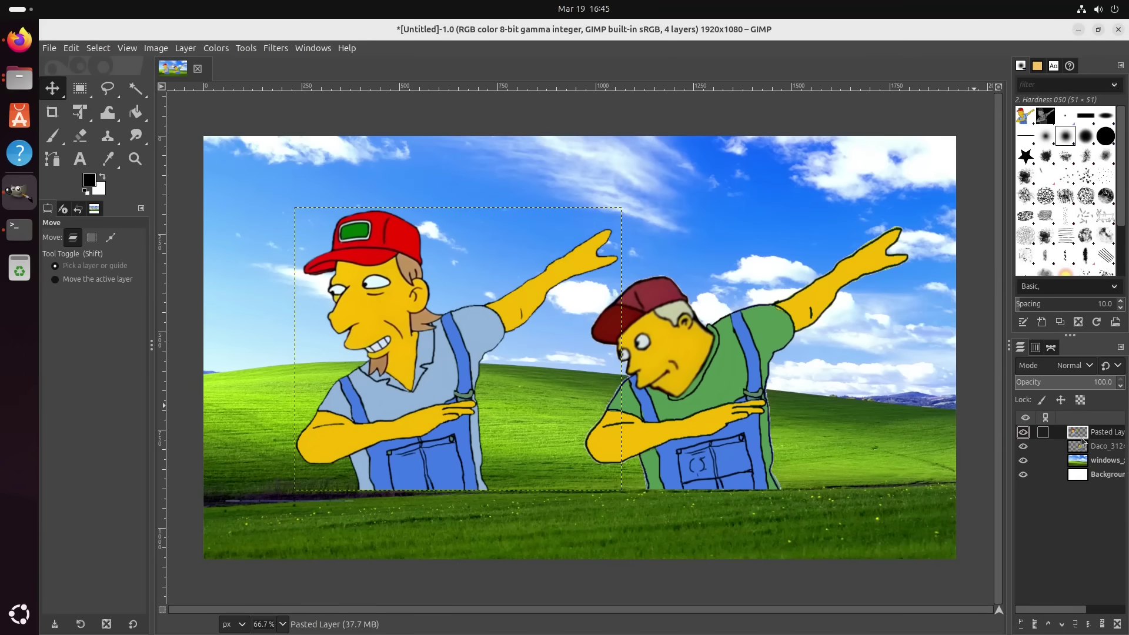
Step: Nudge the red-cap man up-left and darken him with a Curves point lowered from 135 to 113
left_click_drag(391, 305, 380, 292)
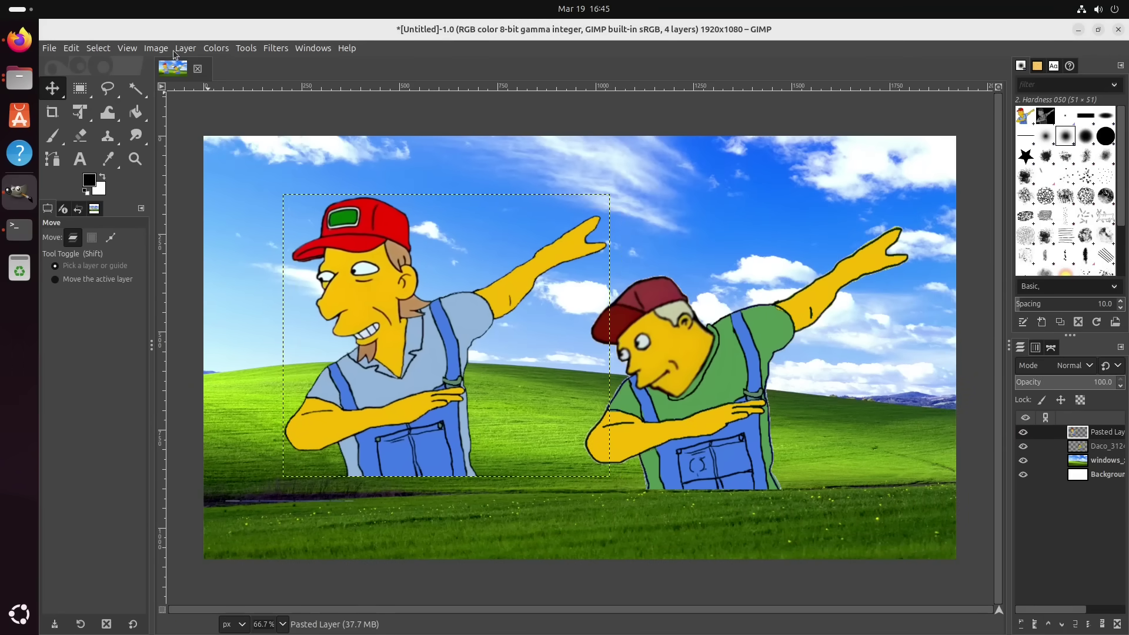
left_click(215, 52)
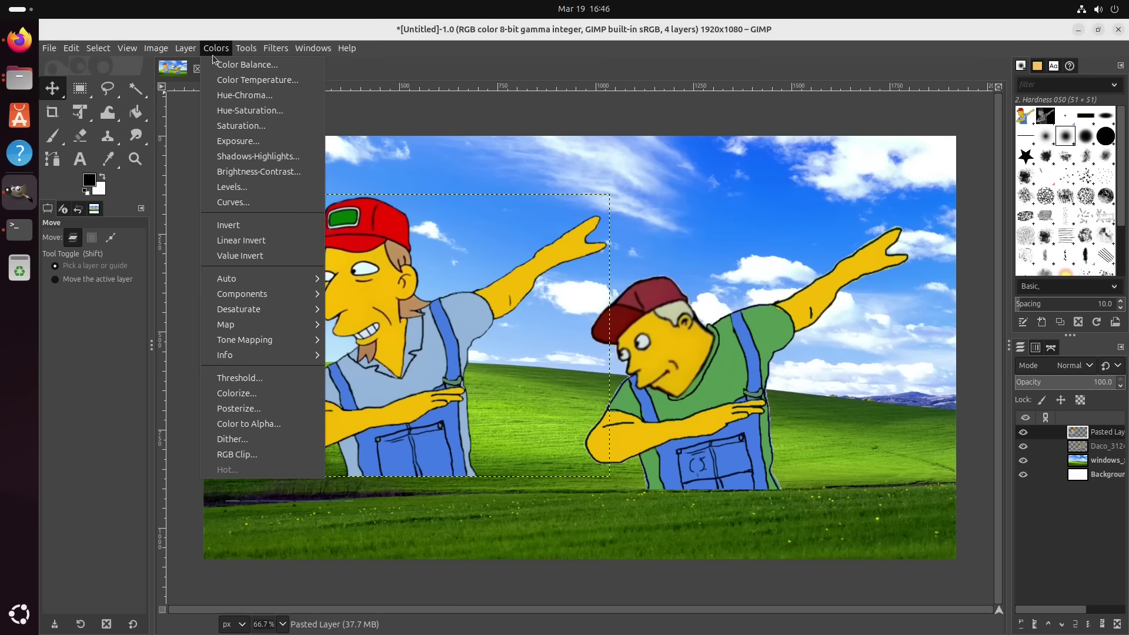
left_click(235, 202)
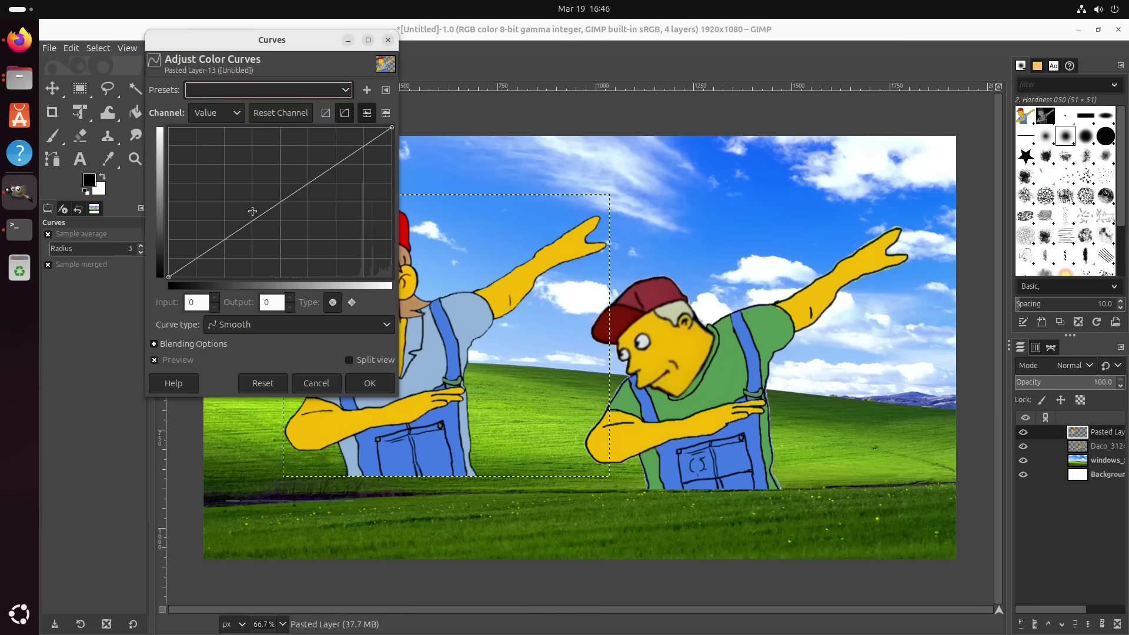
left_click(285, 206)
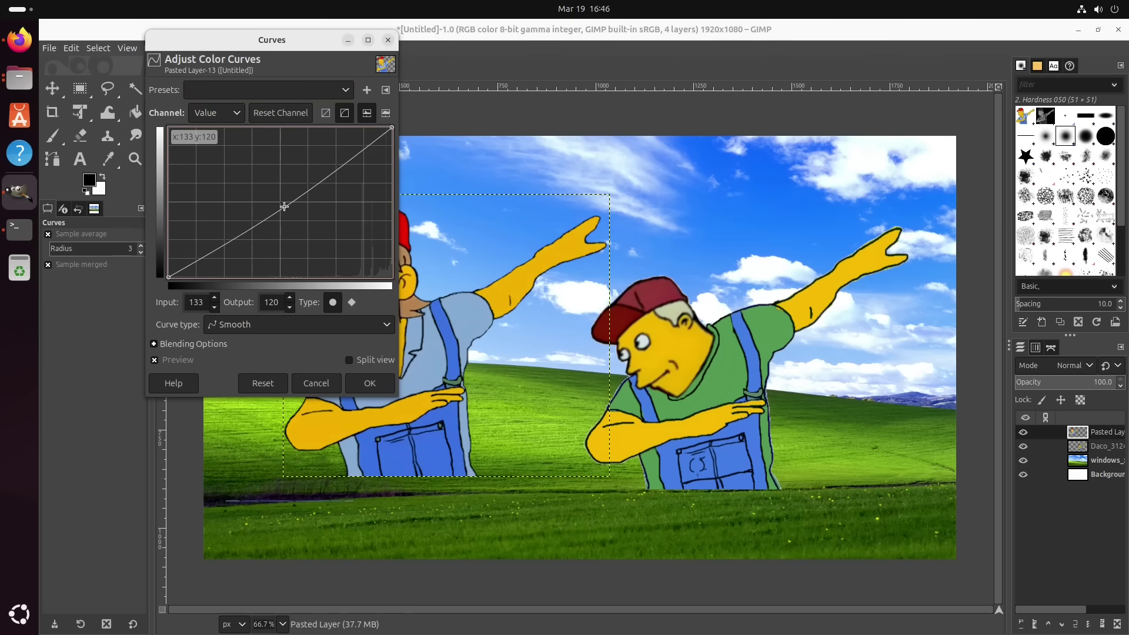
mouse_move(285, 206)
left_mouse_down()
mouse_move(315, 245)
mouse_move(286, 211)
left_mouse_up()
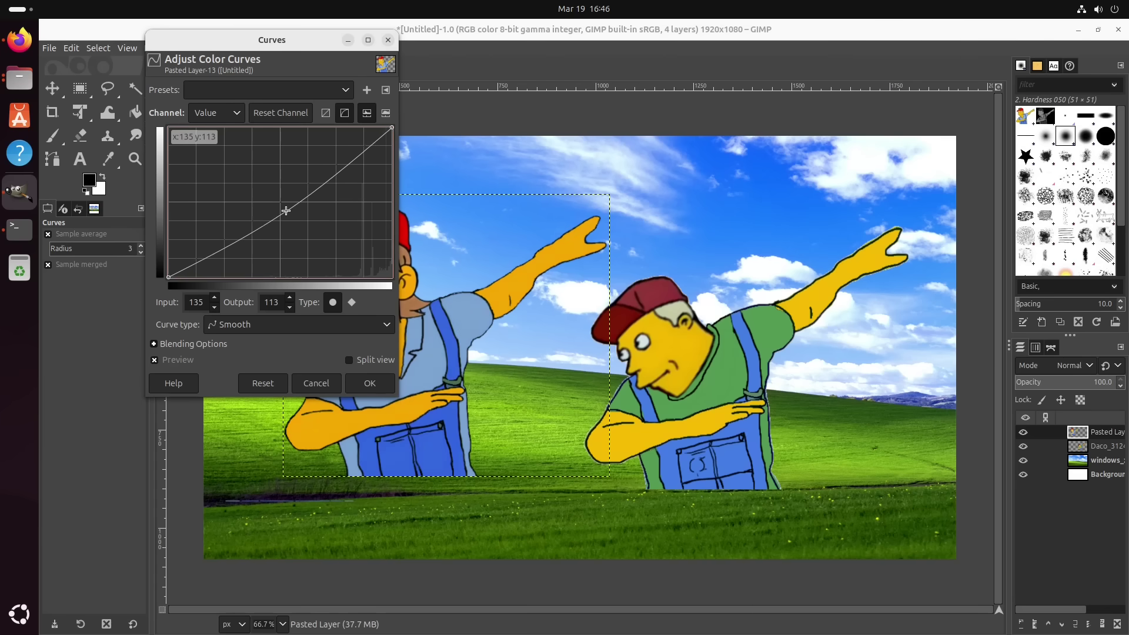
left_click(370, 385)
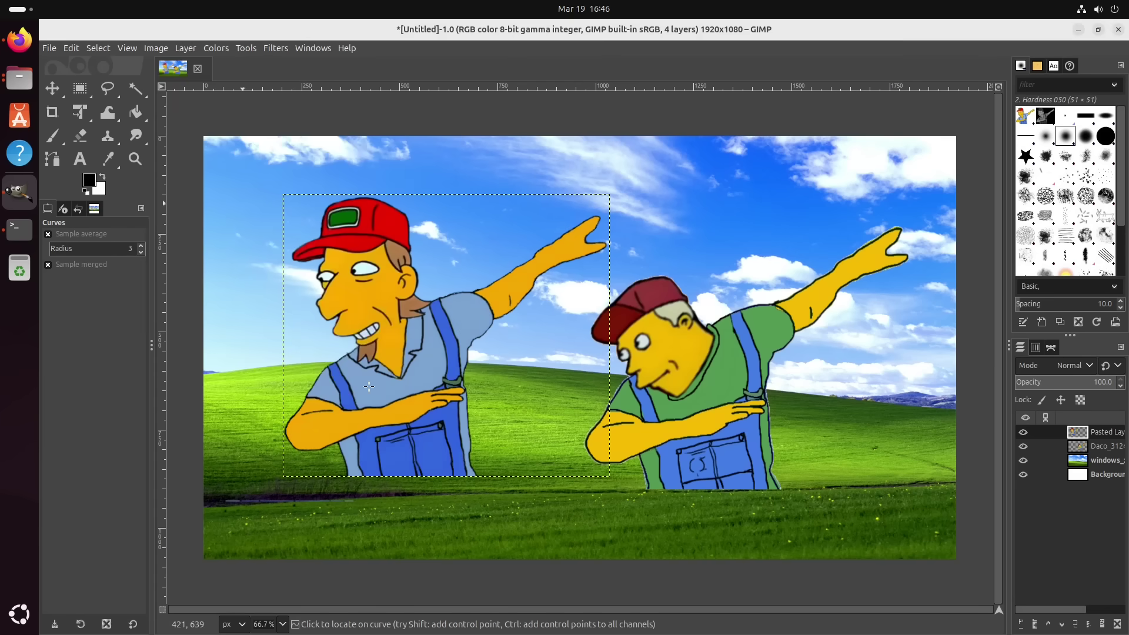
Step: Shift the red-cap man's midtones 14.9 toward blue with Color Balance
left_click(216, 50)
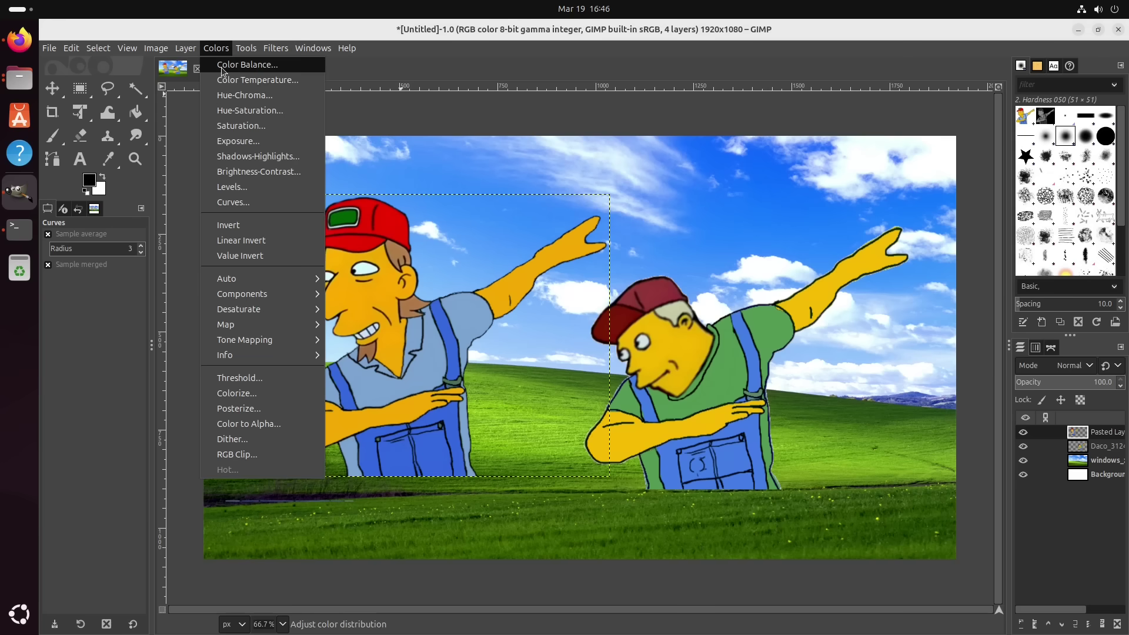
left_click(222, 66)
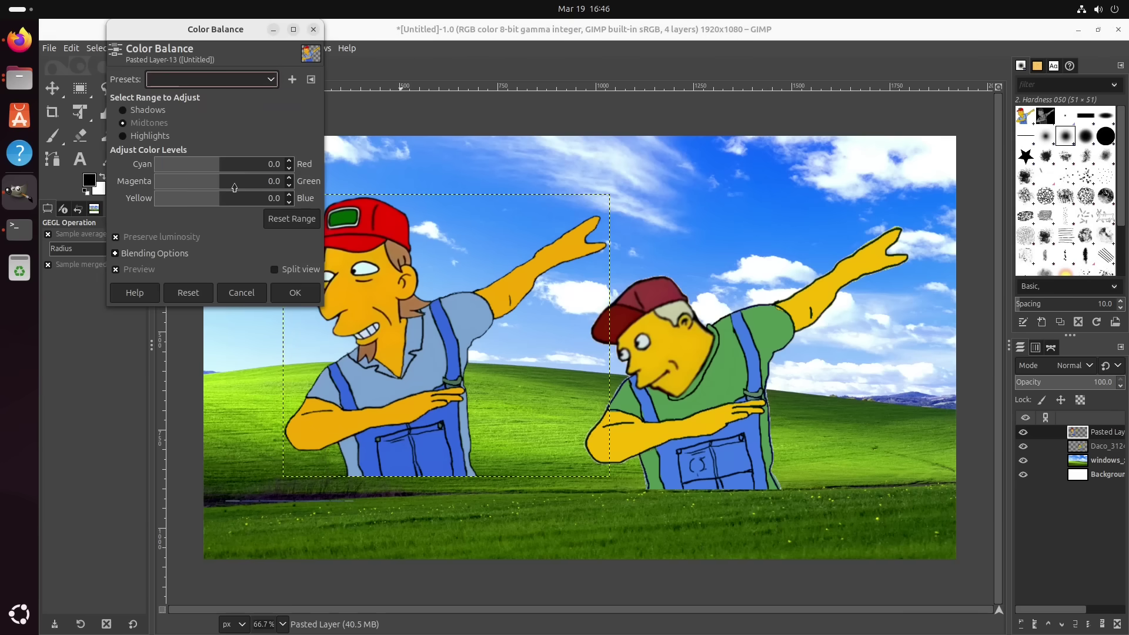
left_click(219, 203)
mouse_move(217, 212)
left_mouse_down()
mouse_move(204, 212)
mouse_move(229, 218)
left_mouse_up()
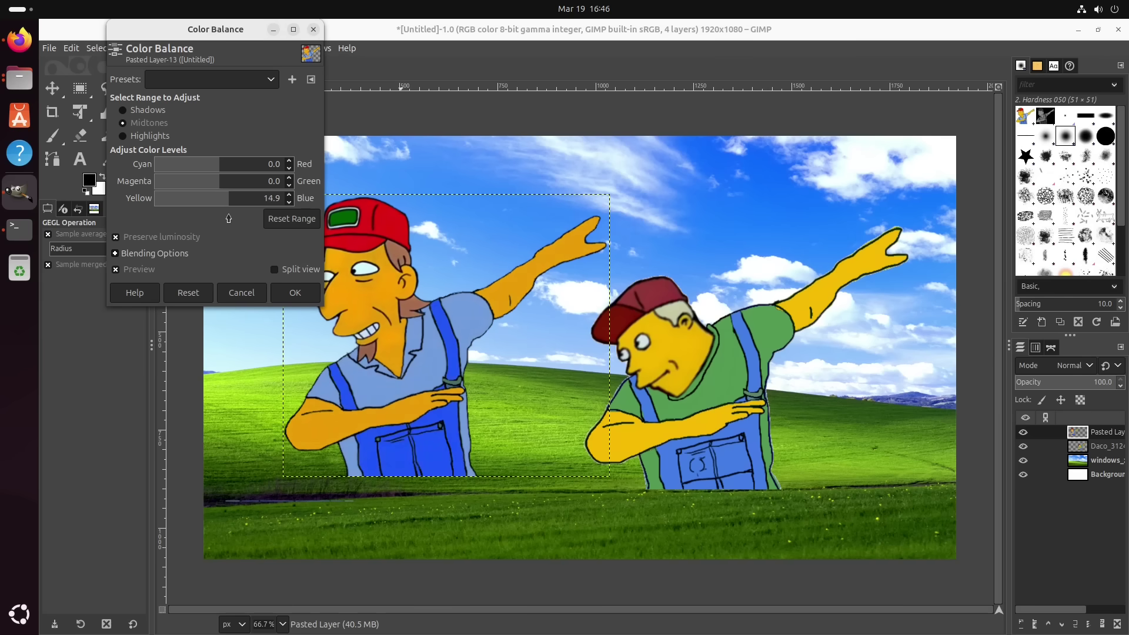
left_click(309, 294)
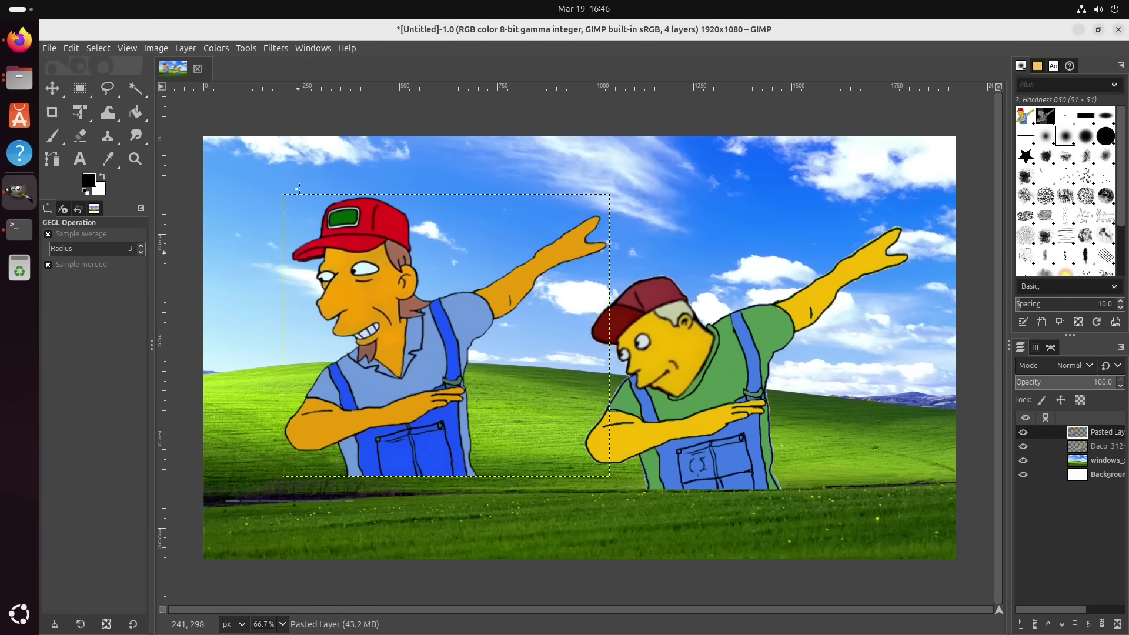
left_click(216, 49)
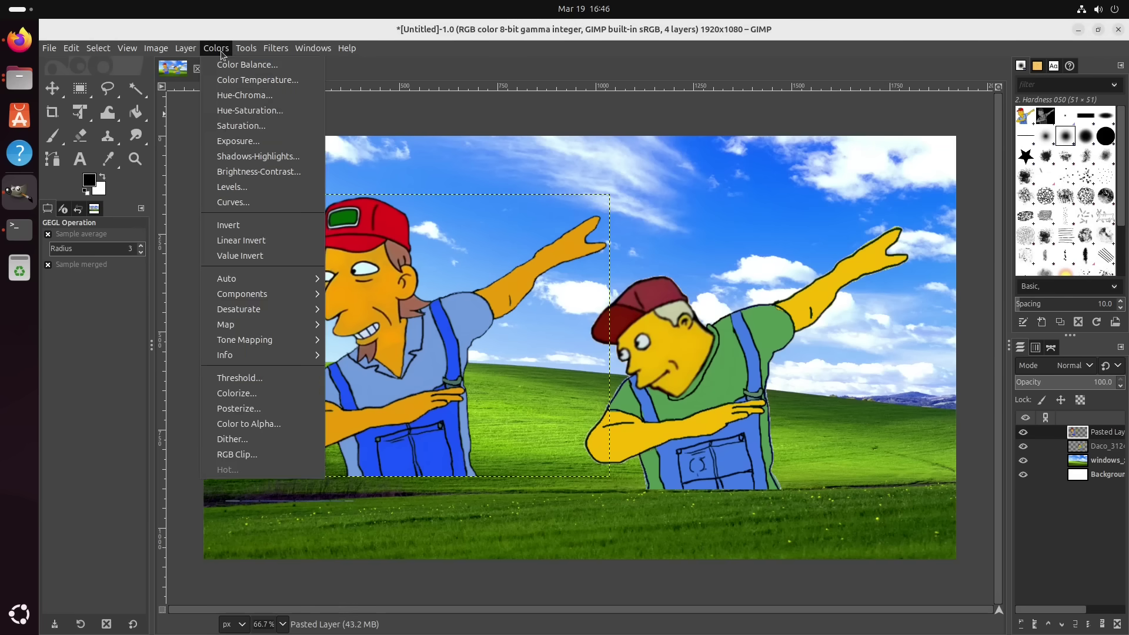
left_click(240, 206)
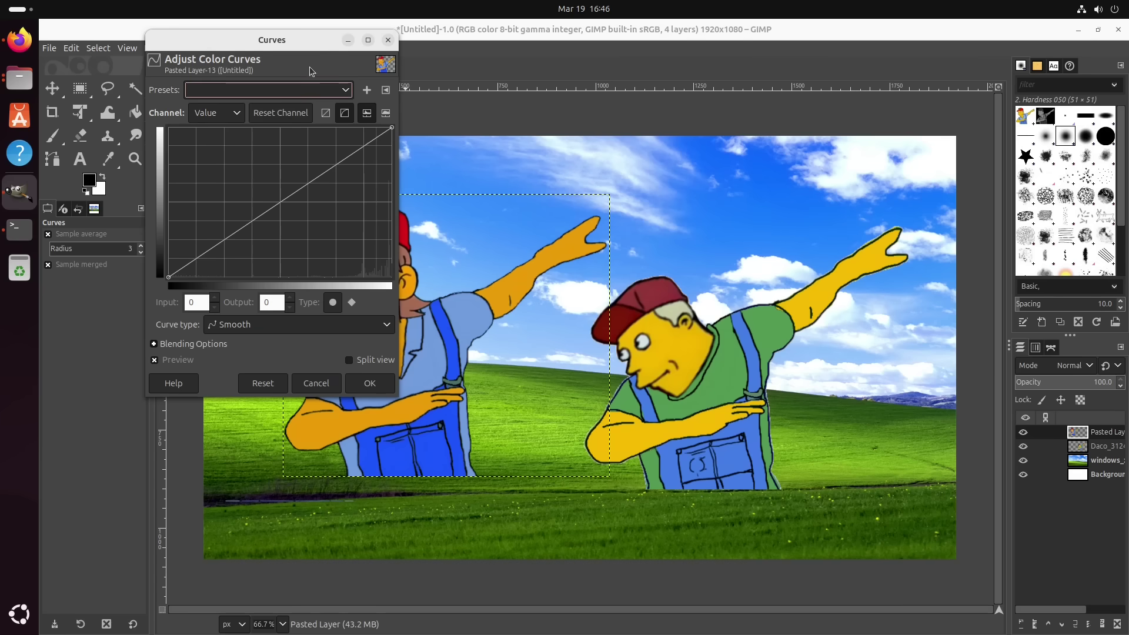
left_click_drag(301, 42, 766, 91)
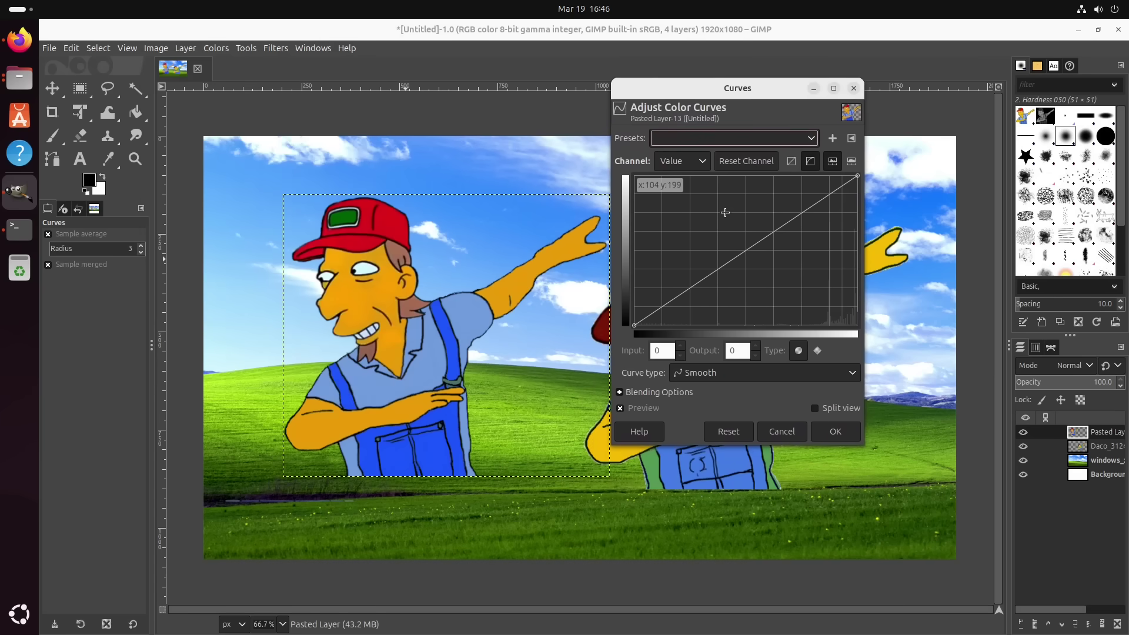
mouse_move(753, 245)
left_mouse_down()
mouse_move(775, 262)
mouse_move(763, 253)
left_mouse_up()
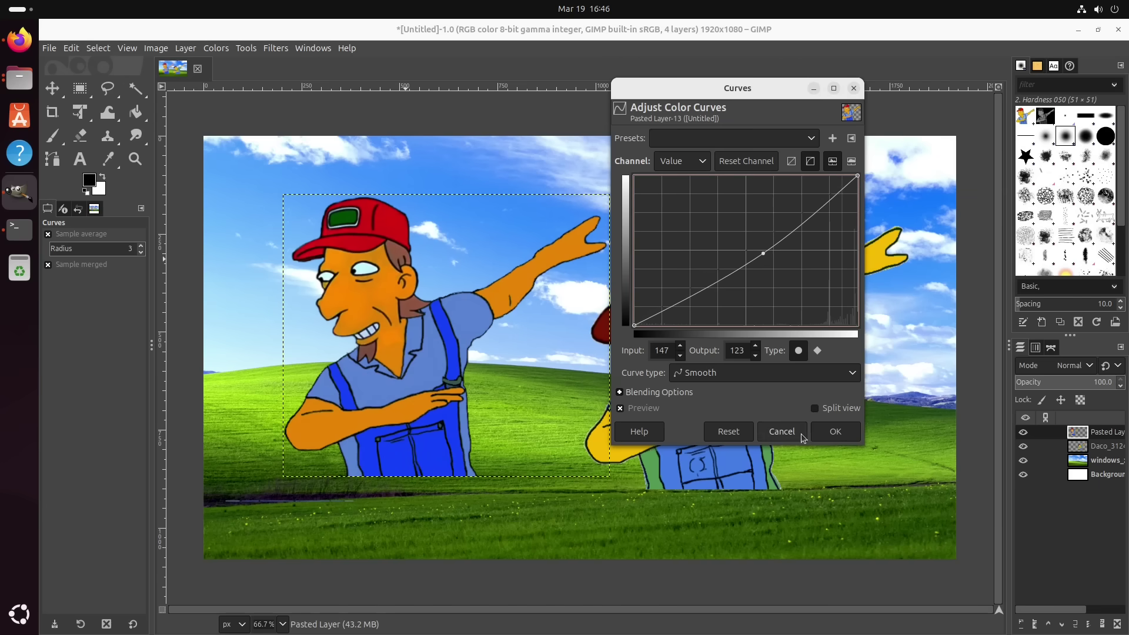
left_click(800, 433)
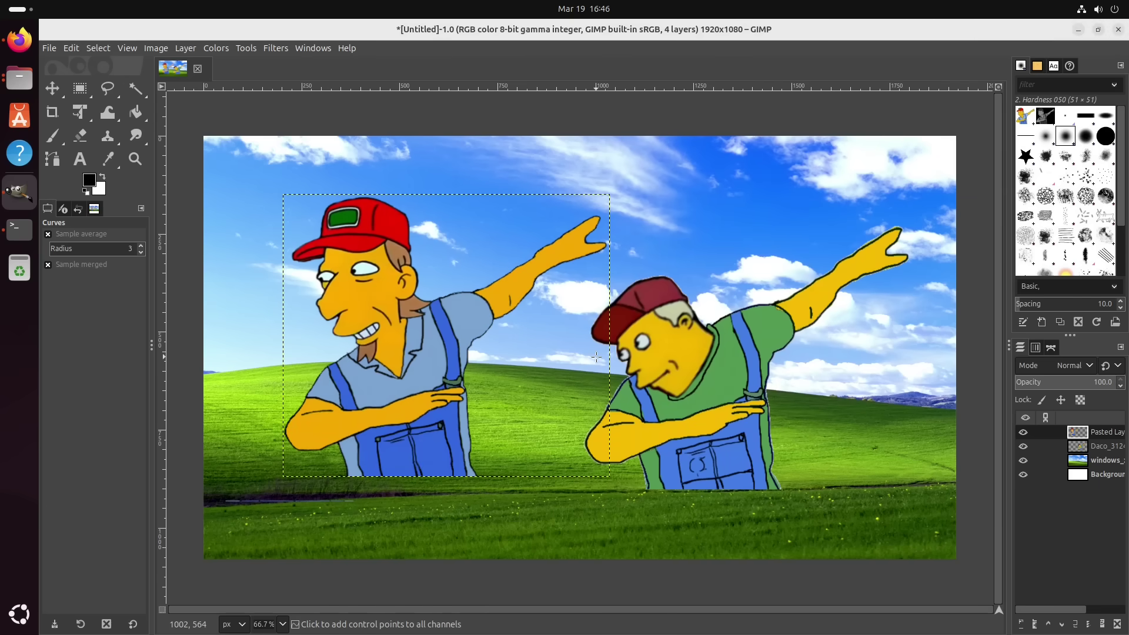
left_click(217, 49)
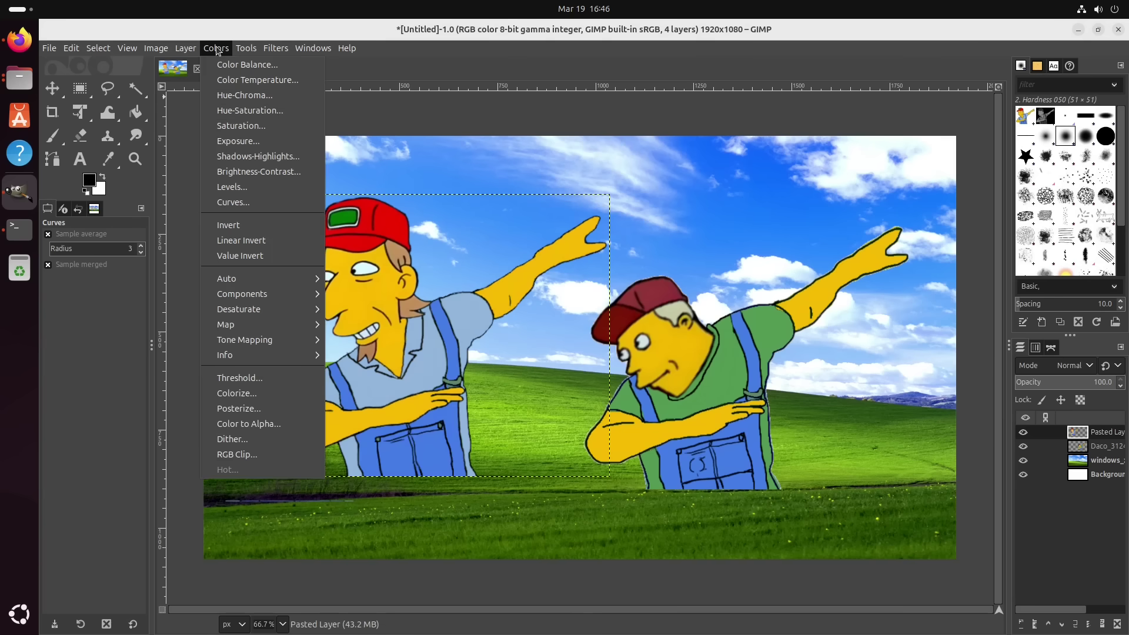
left_click(216, 49)
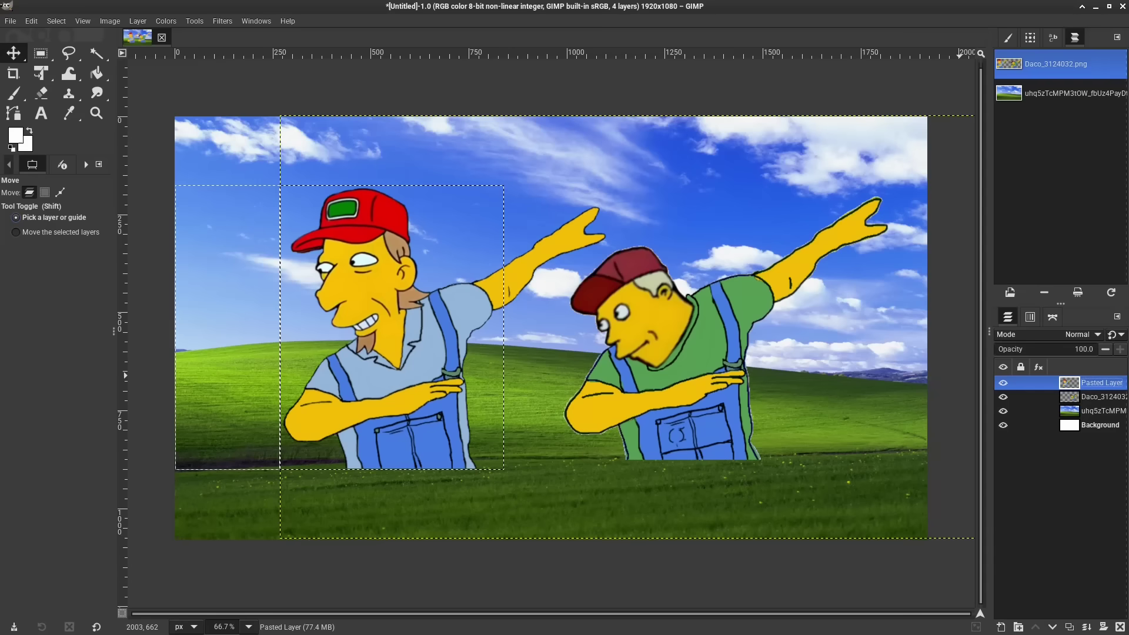
Step: Add a Curves effect mapping 138 to 115 on the pasted layer, then show its effects list
left_click(137, 21)
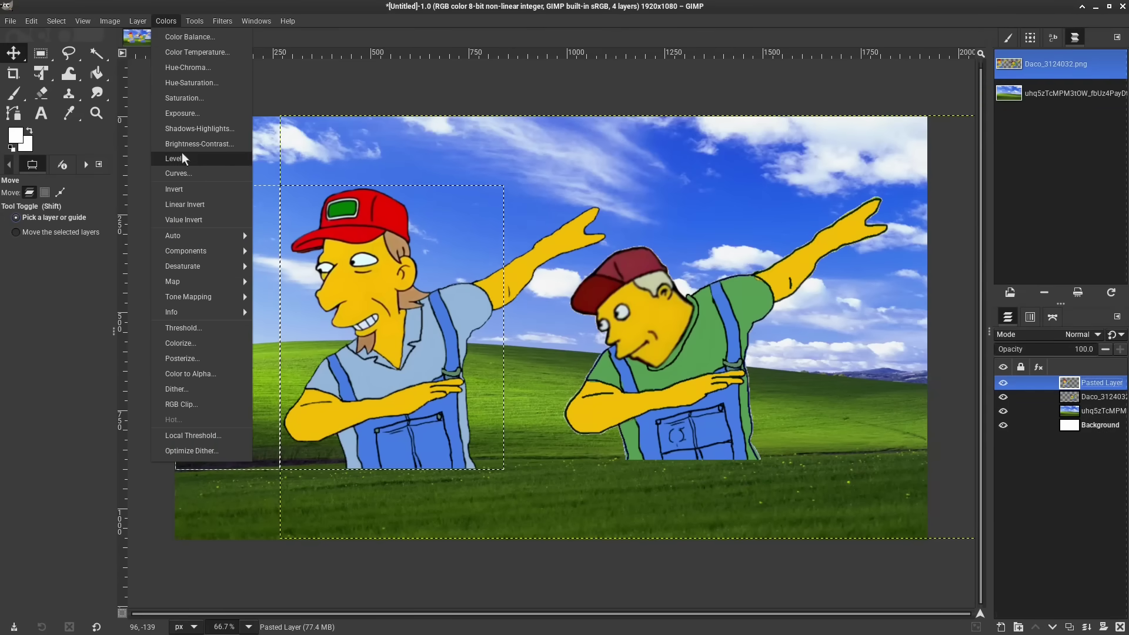
left_click(182, 175)
left_click_drag(191, 169, 195, 177)
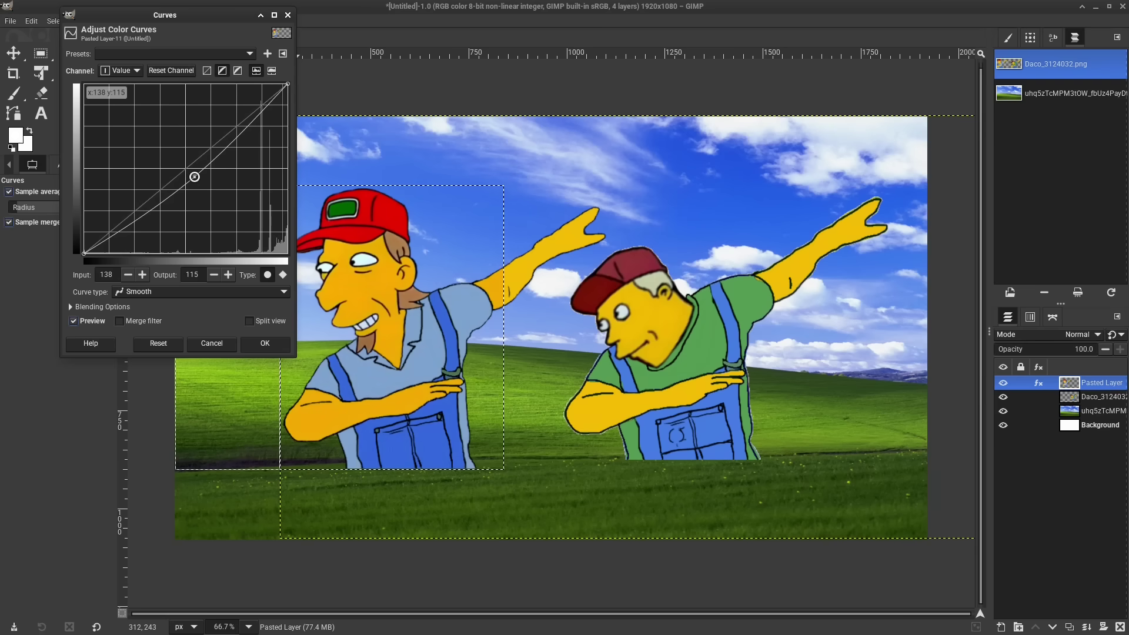
left_click(265, 343)
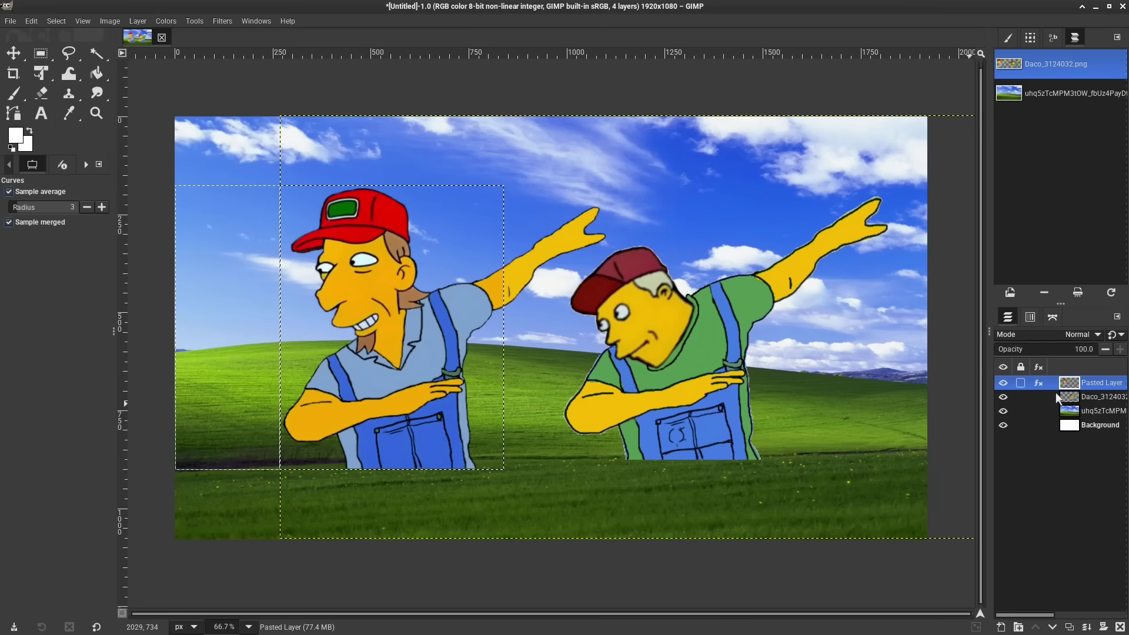
left_click(1038, 383)
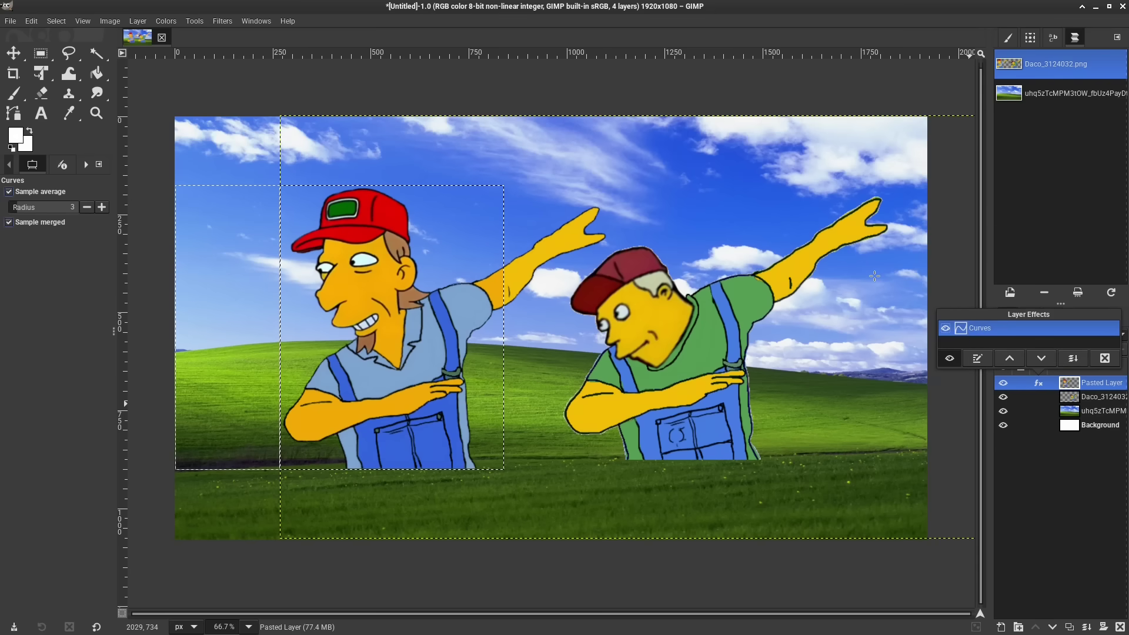
Step: Add a Color Balance effect moving the pasted layer's midtones 15.4 toward blue
key("Escape")
left_click(138, 21)
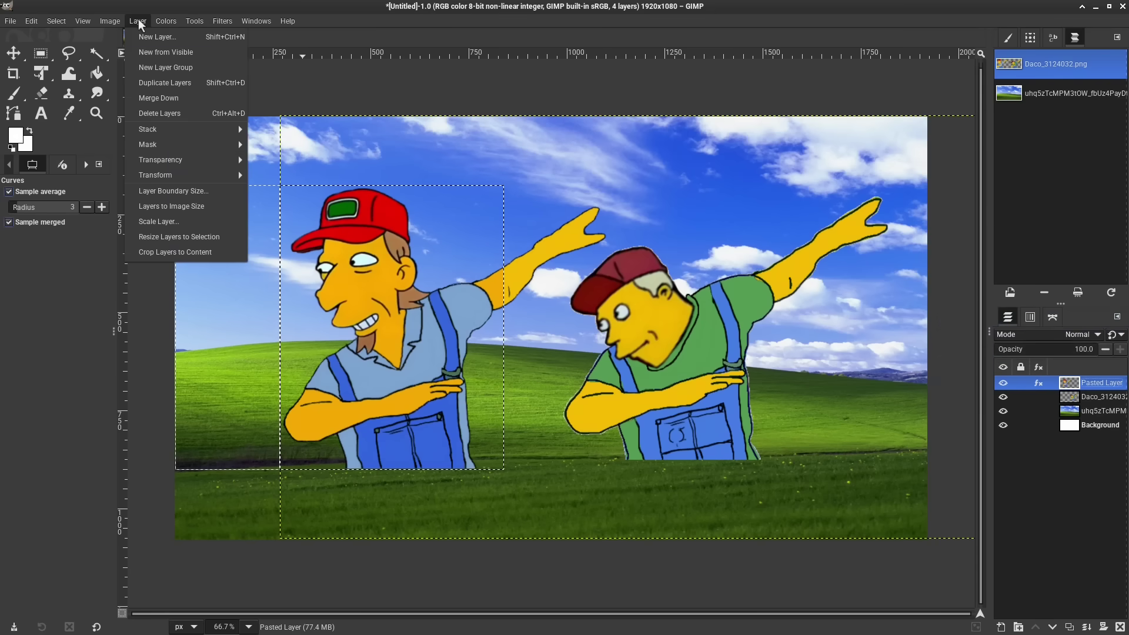
mouse_move(159, 22)
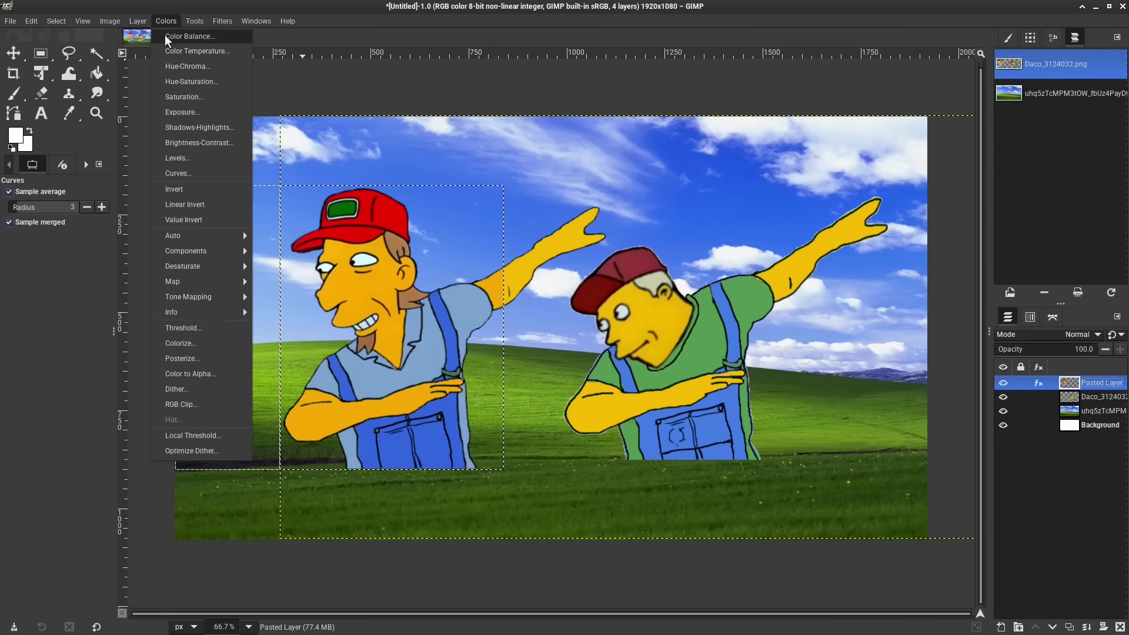
left_click(177, 36)
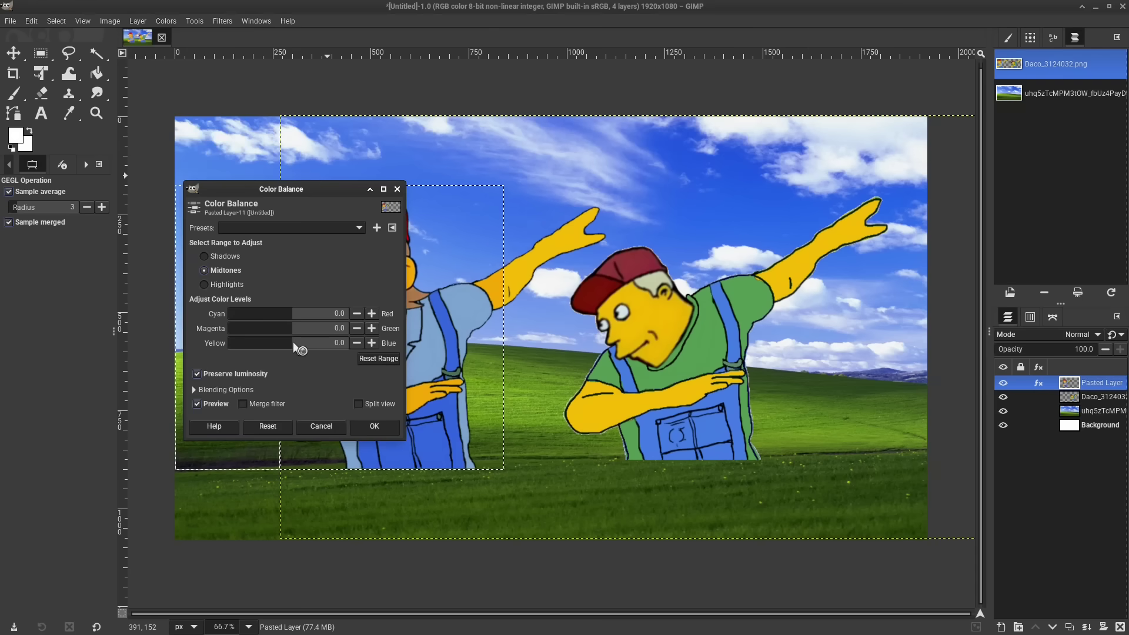
left_click_drag(297, 345, 302, 346)
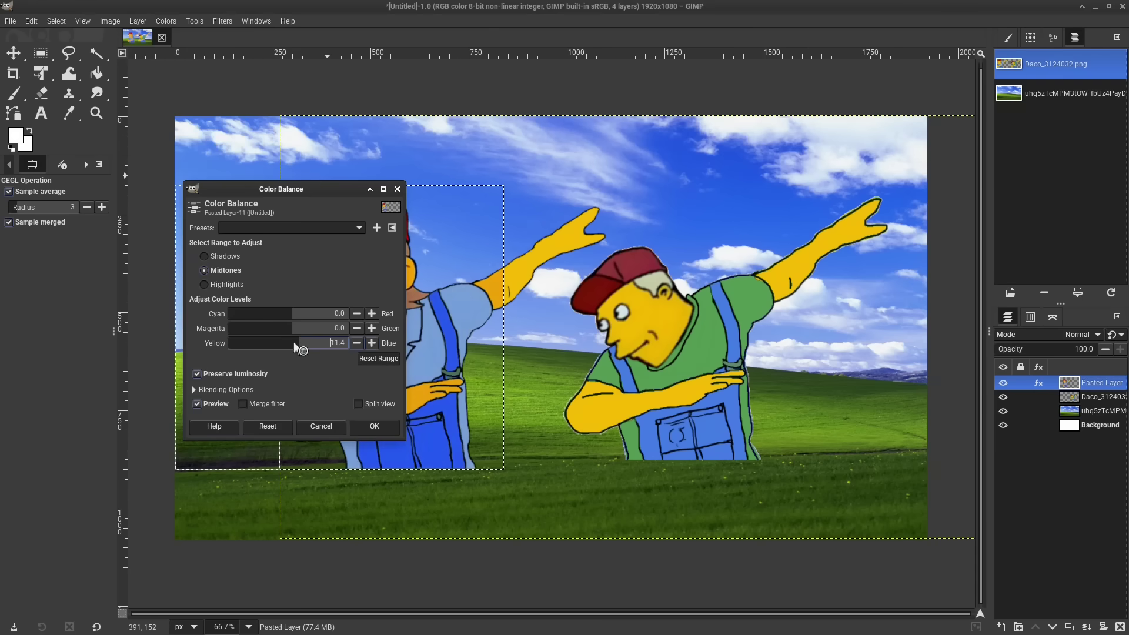
left_click(366, 426)
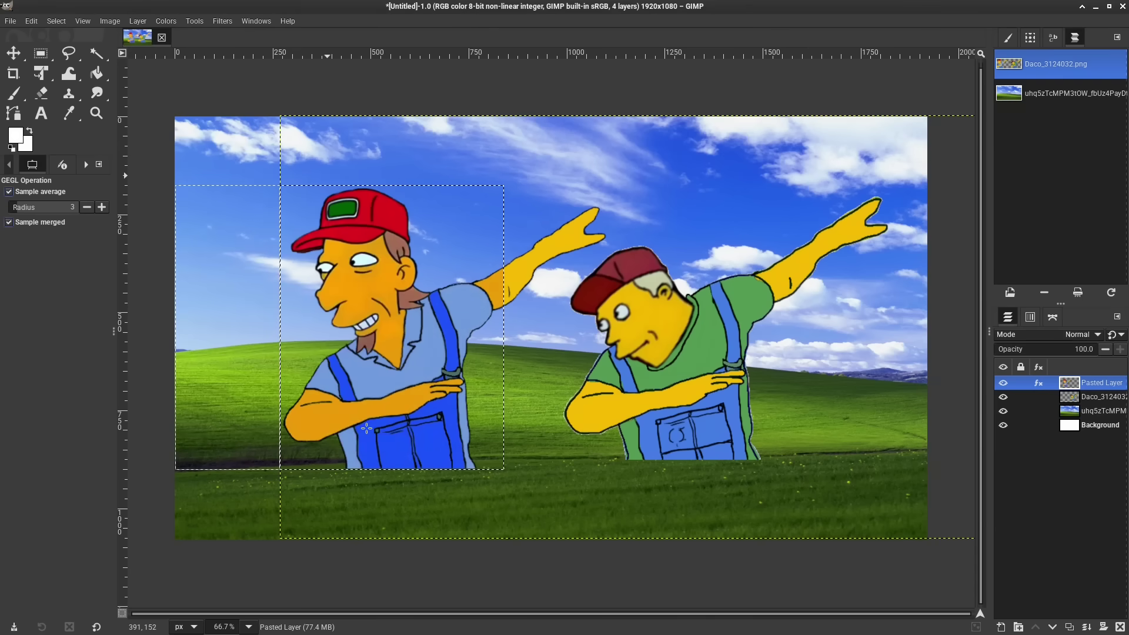
Step: Toggle the Curves and Color Balance effects to compare, then move Curves up and back below
left_click(1040, 383)
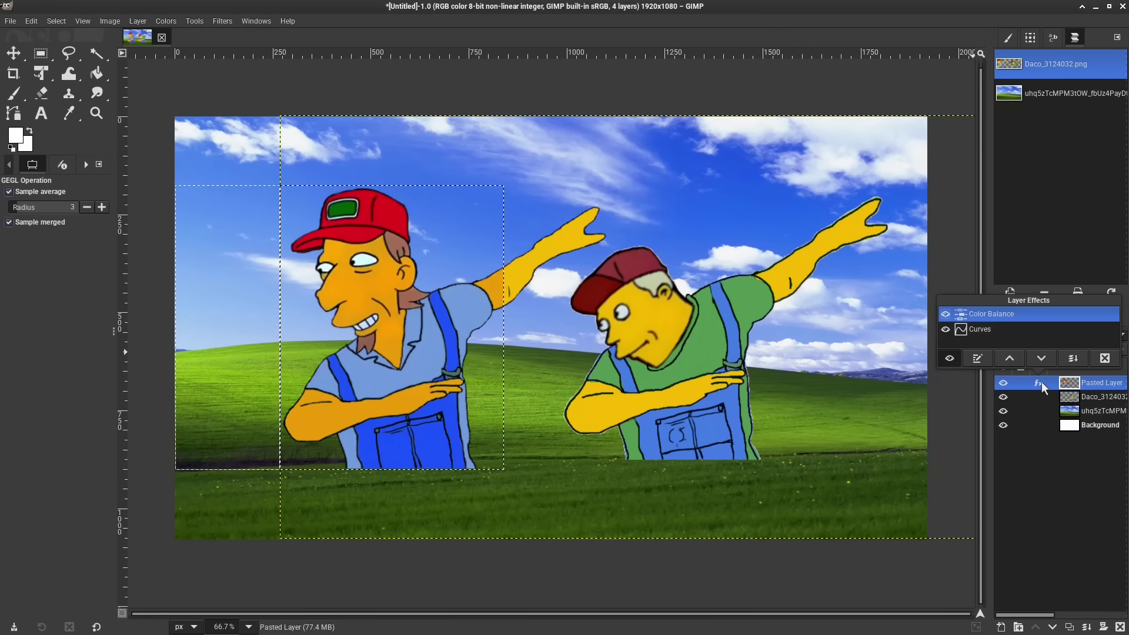
left_click(980, 332)
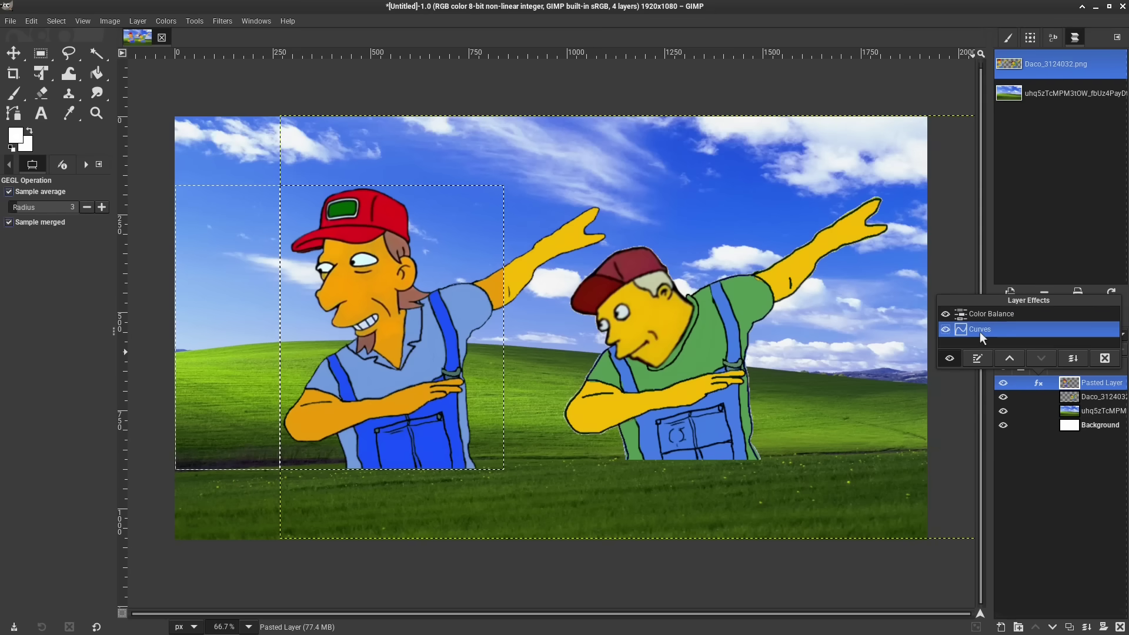
left_click(945, 329)
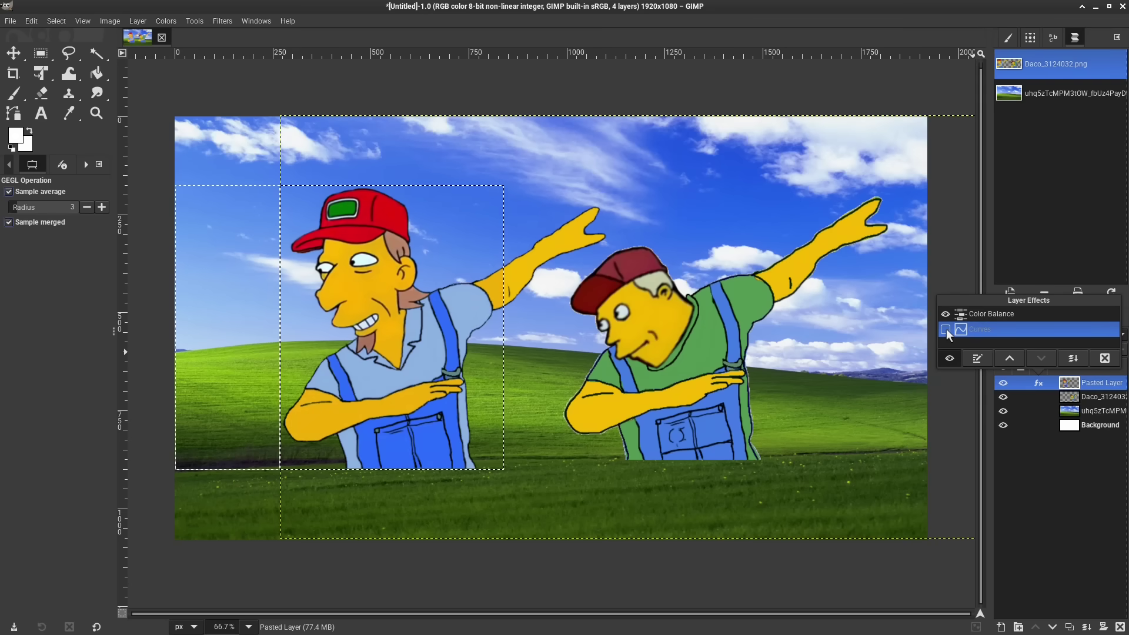
left_click(946, 329)
left_click(946, 314)
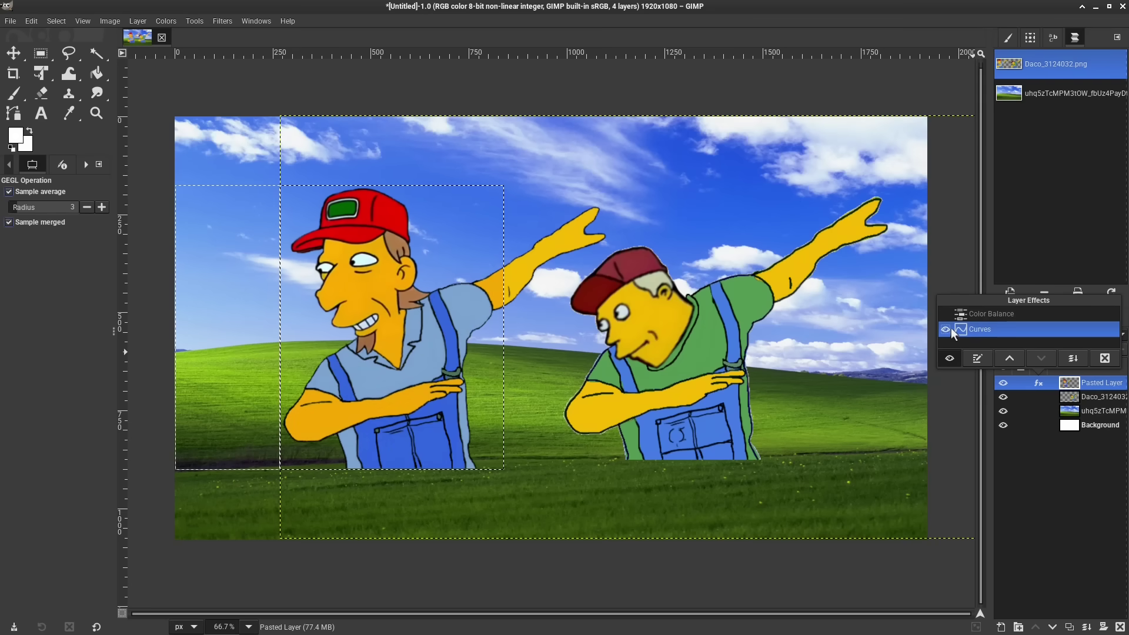
left_click(945, 314)
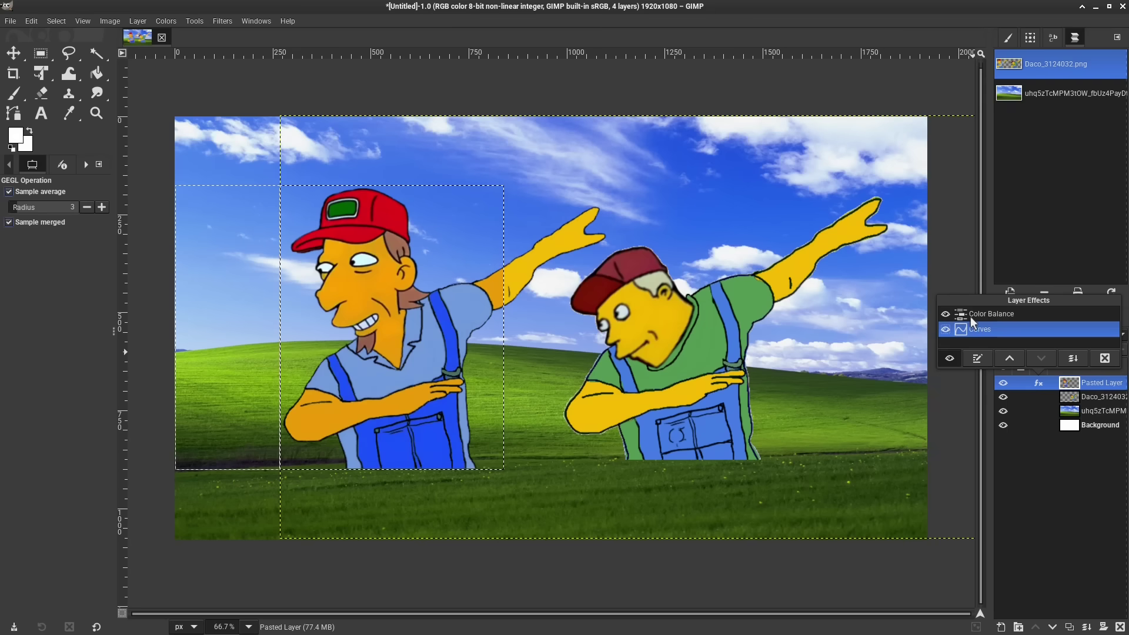
left_click(1010, 358)
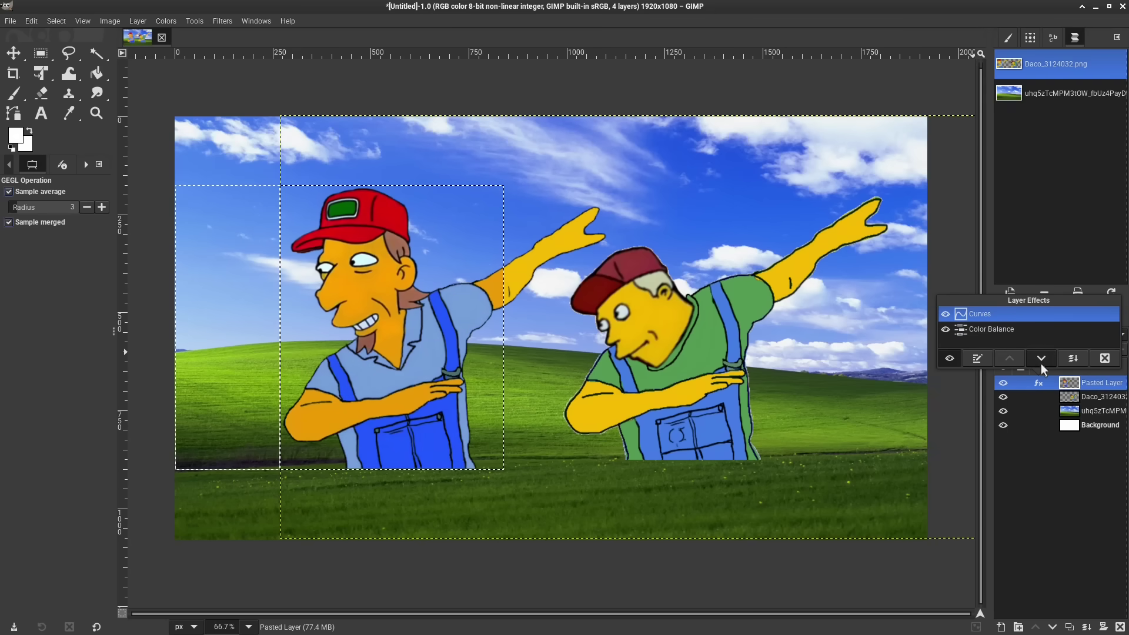
left_click(1041, 360)
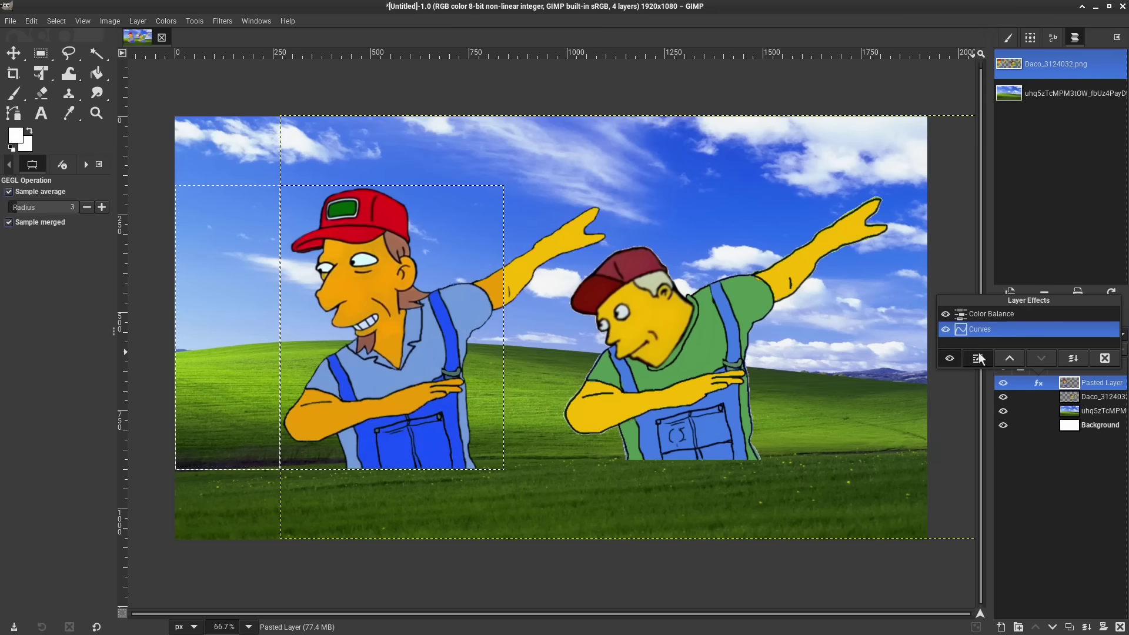
Step: Edit the Curves effect so its point maps input 114 to output 136
left_click(978, 358)
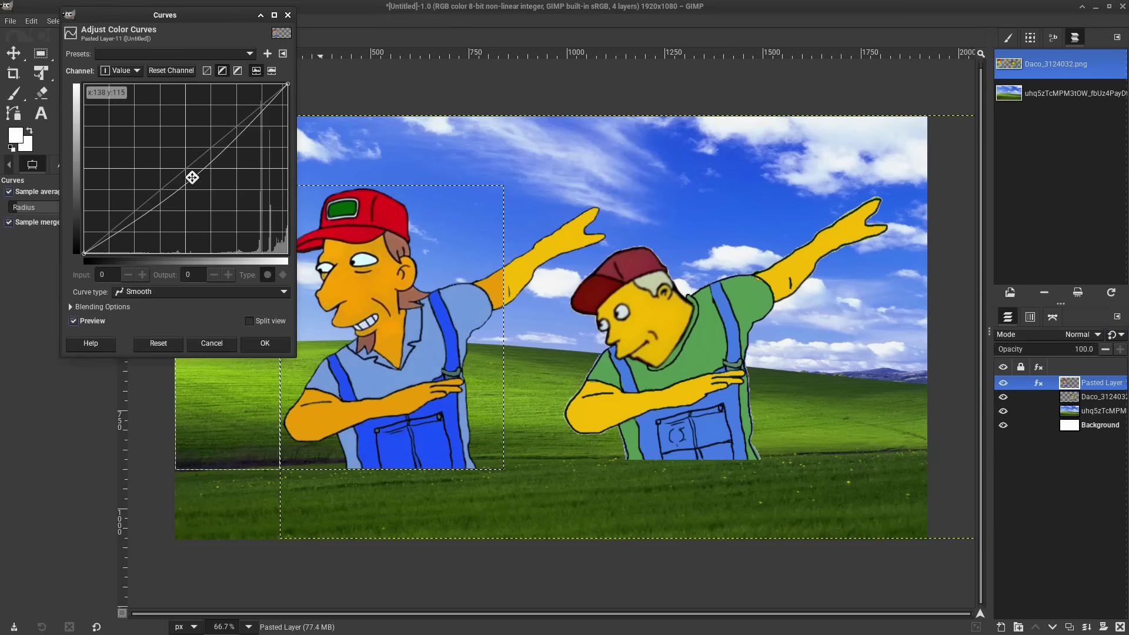
left_click_drag(192, 177, 173, 164)
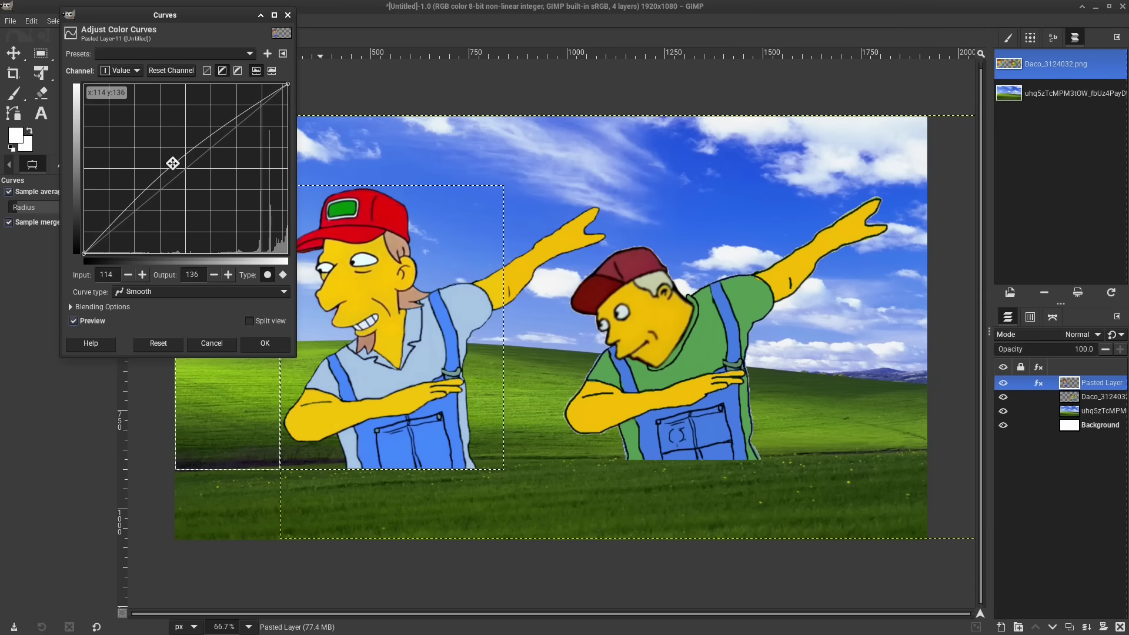
left_click(265, 344)
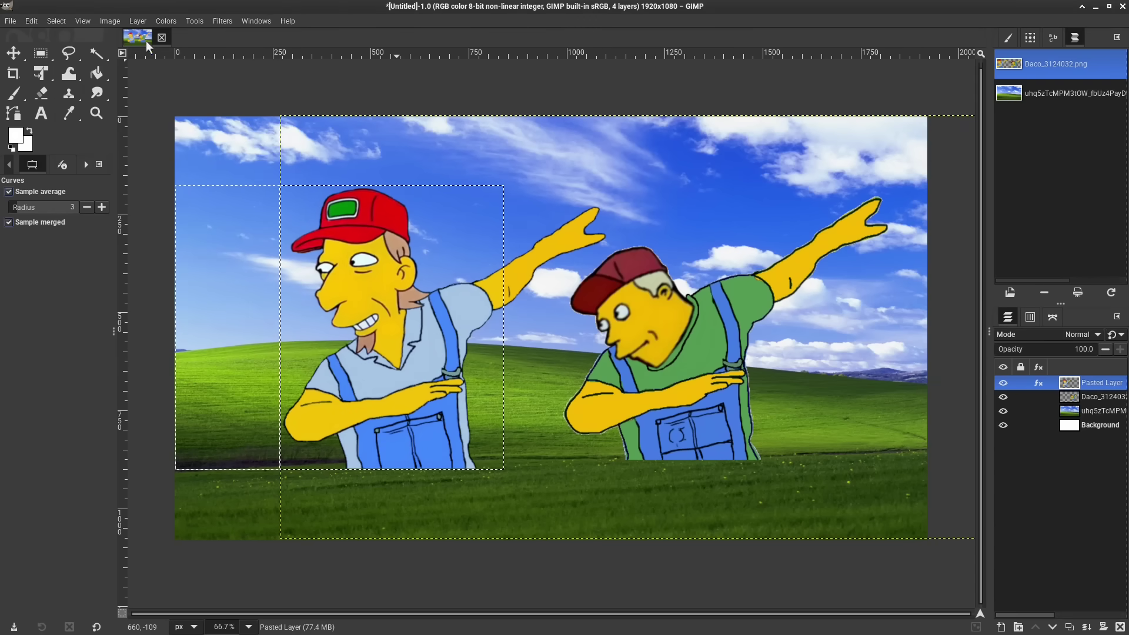
Step: Apply Sharpen (Unsharp Mask) to the pasted layer with radius 3 and amount 11.530
left_click(128, 20)
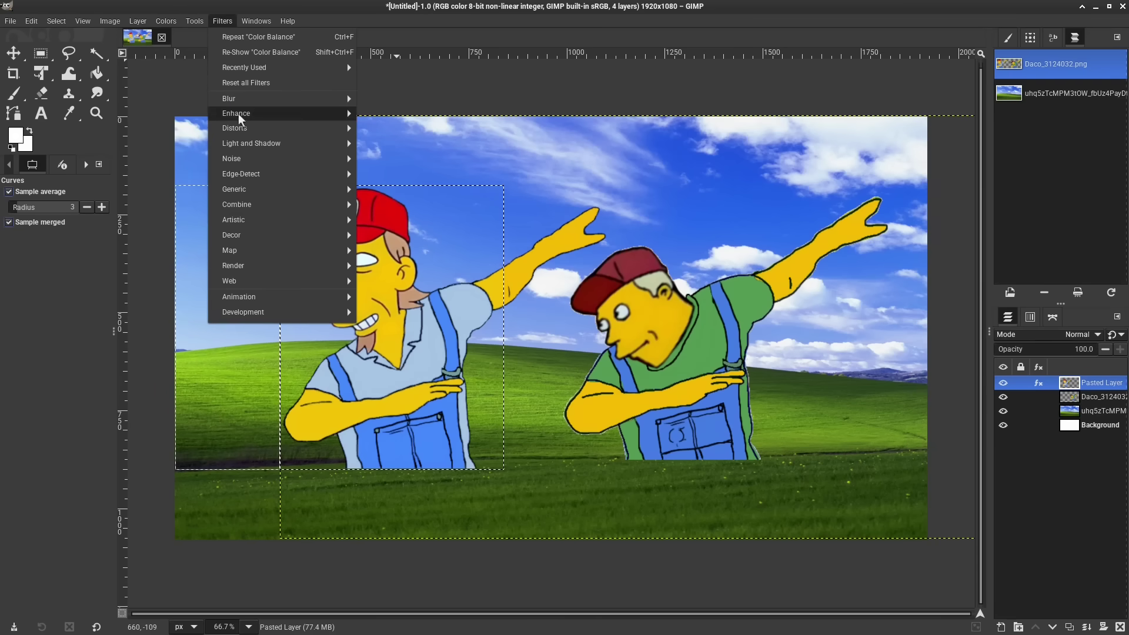
mouse_move(241, 113)
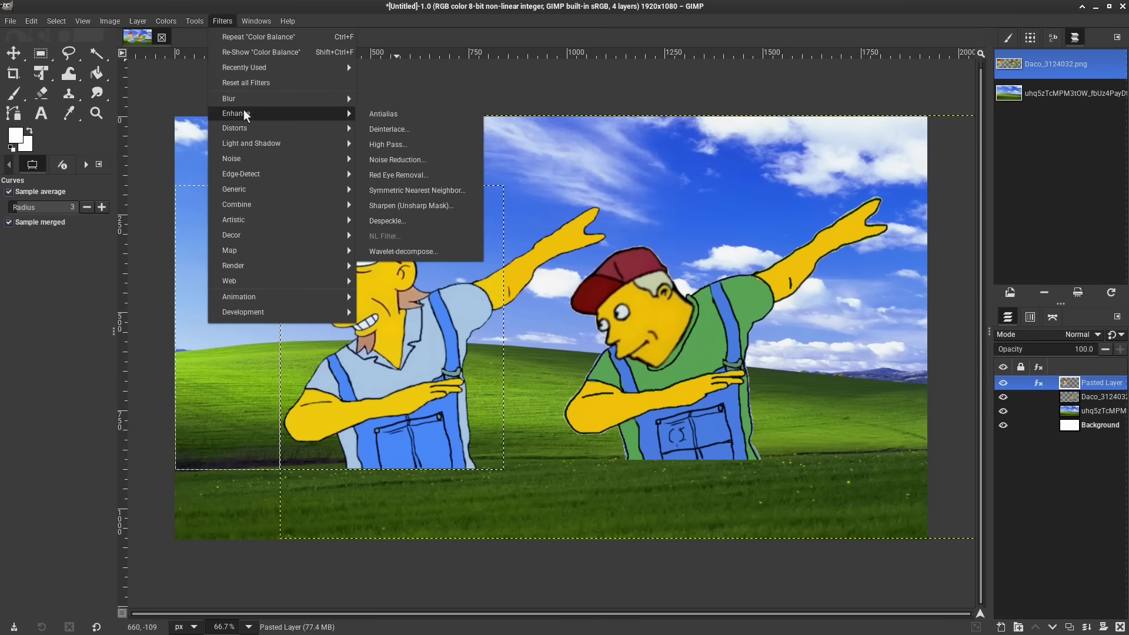
left_click(452, 204)
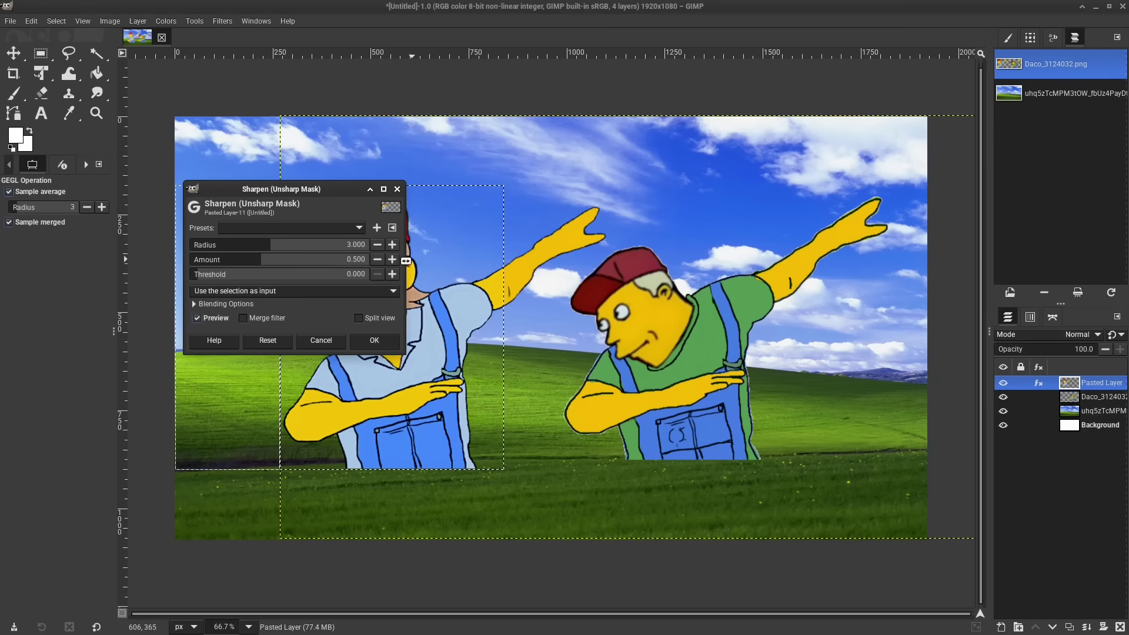
left_click_drag(295, 185, 595, 147)
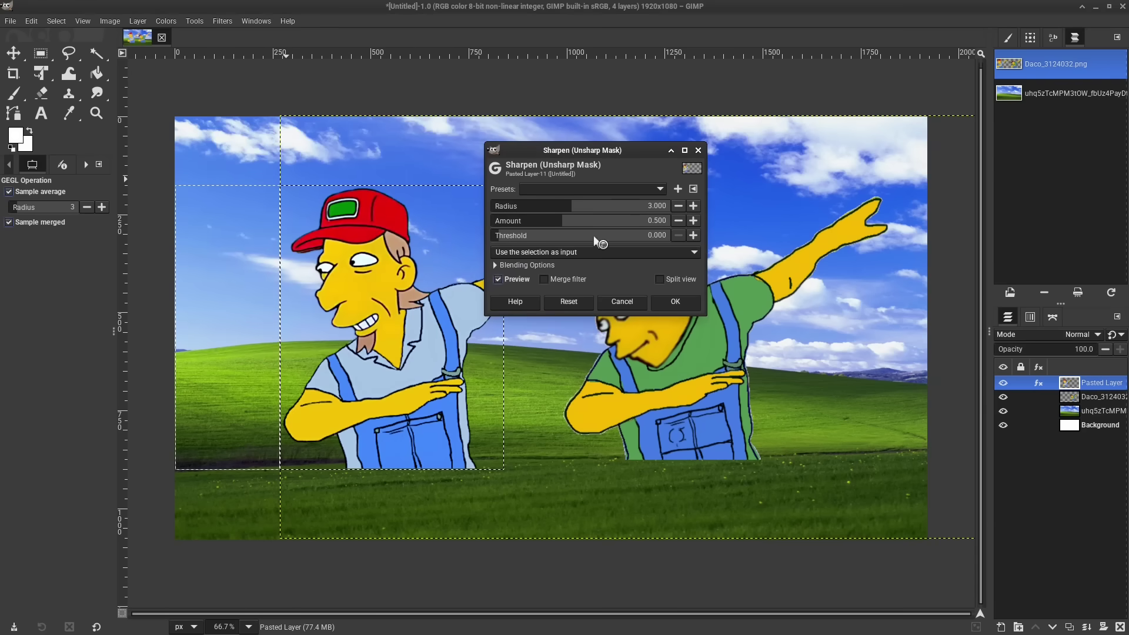
left_click_drag(559, 223, 673, 231)
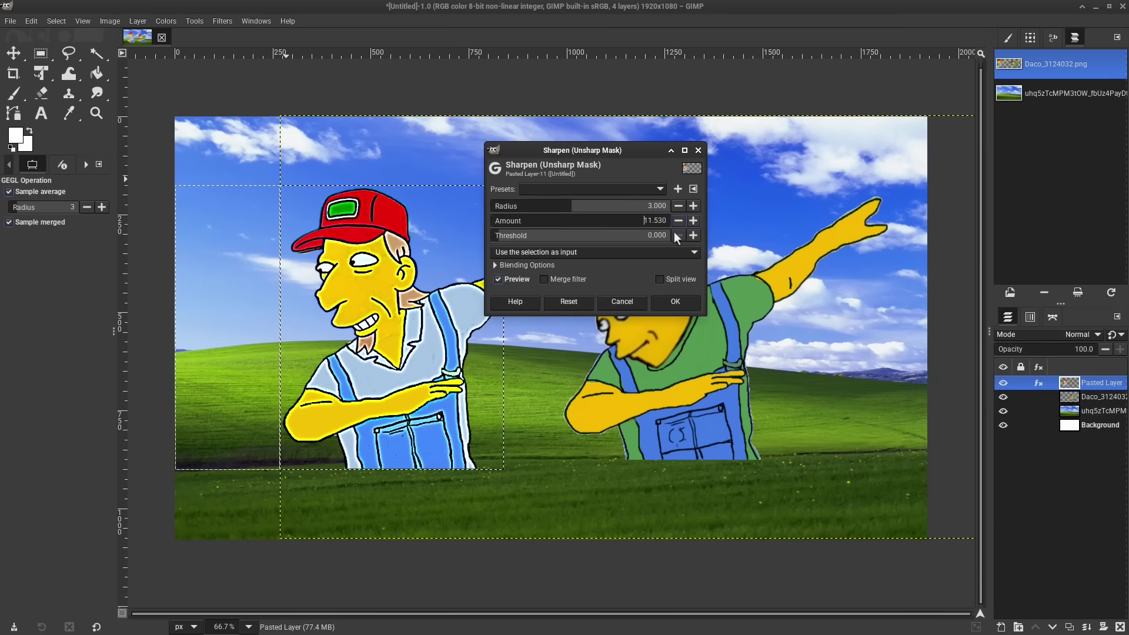
left_click(661, 299)
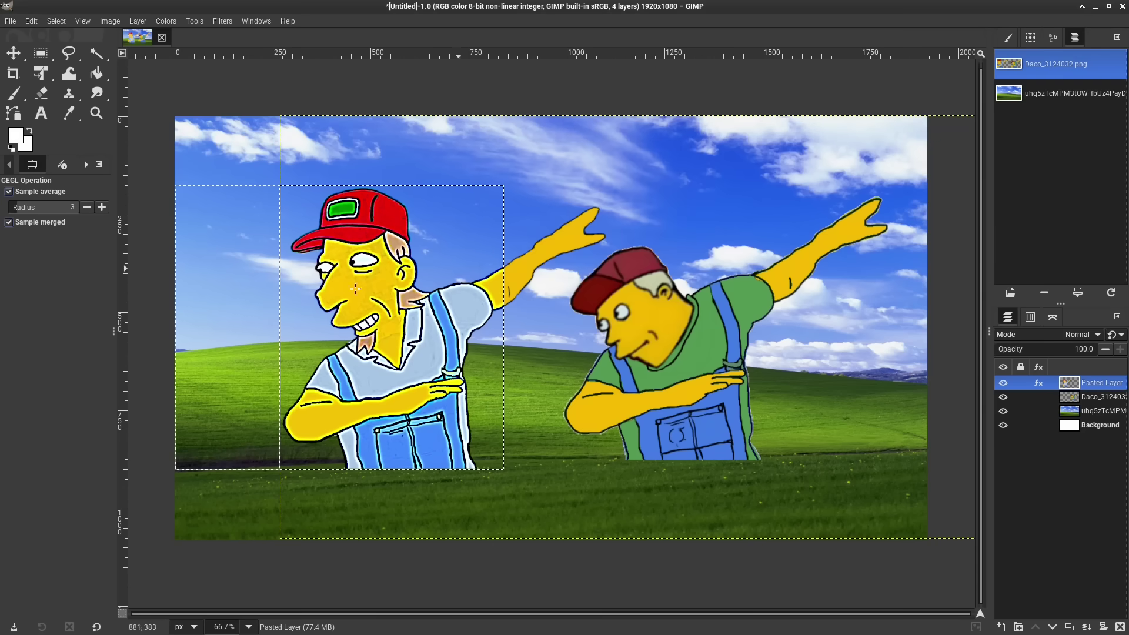
left_click(1038, 383)
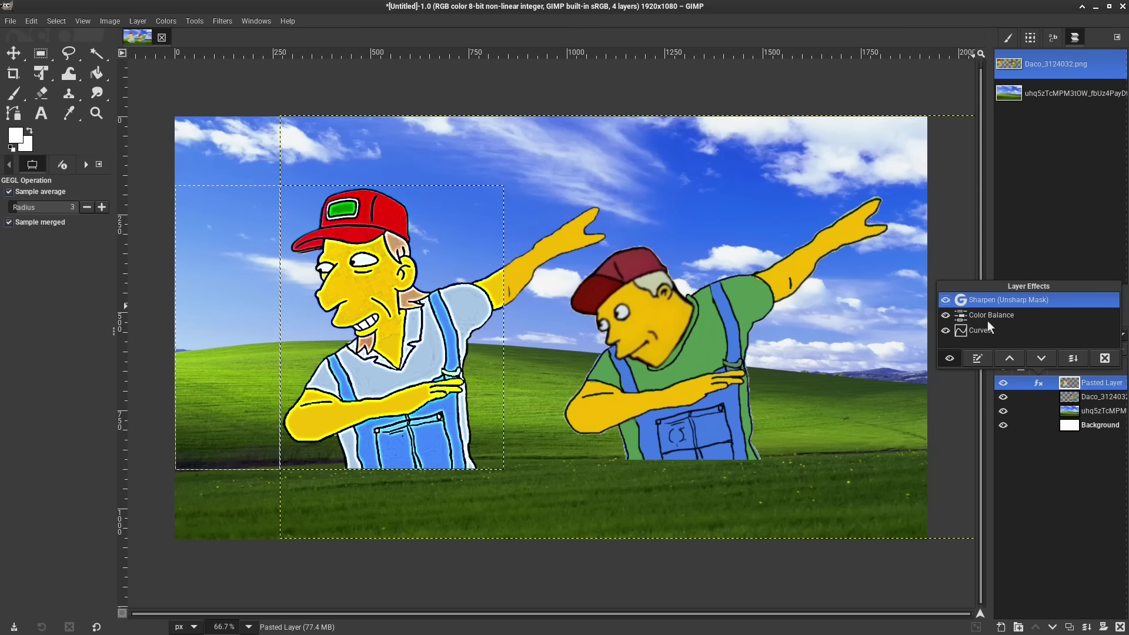
left_click(945, 300)
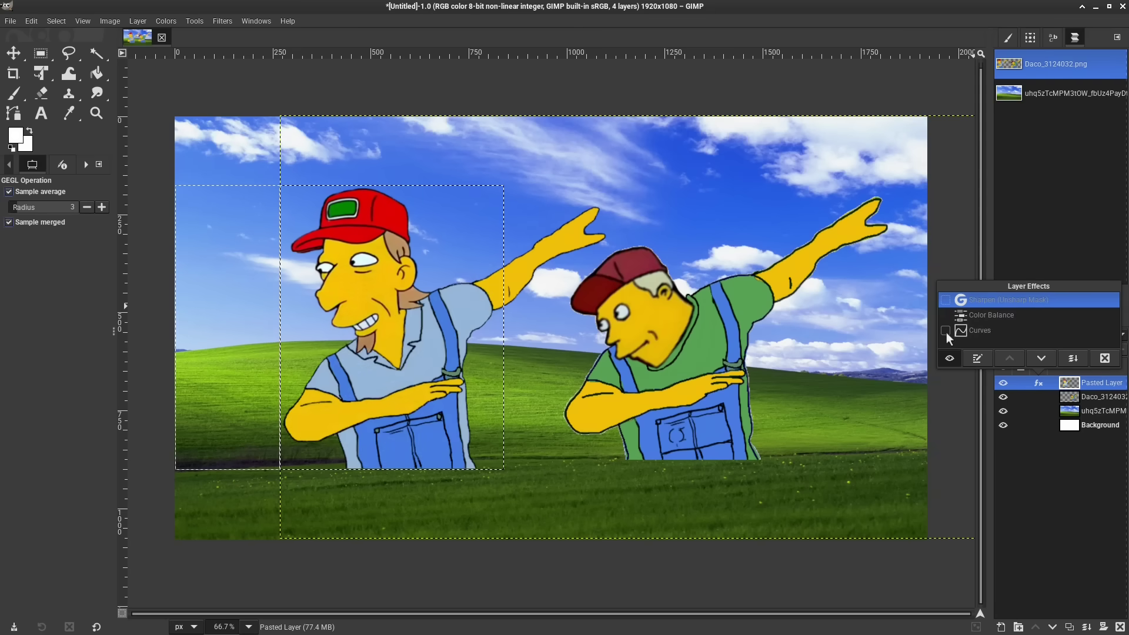
left_click(945, 301)
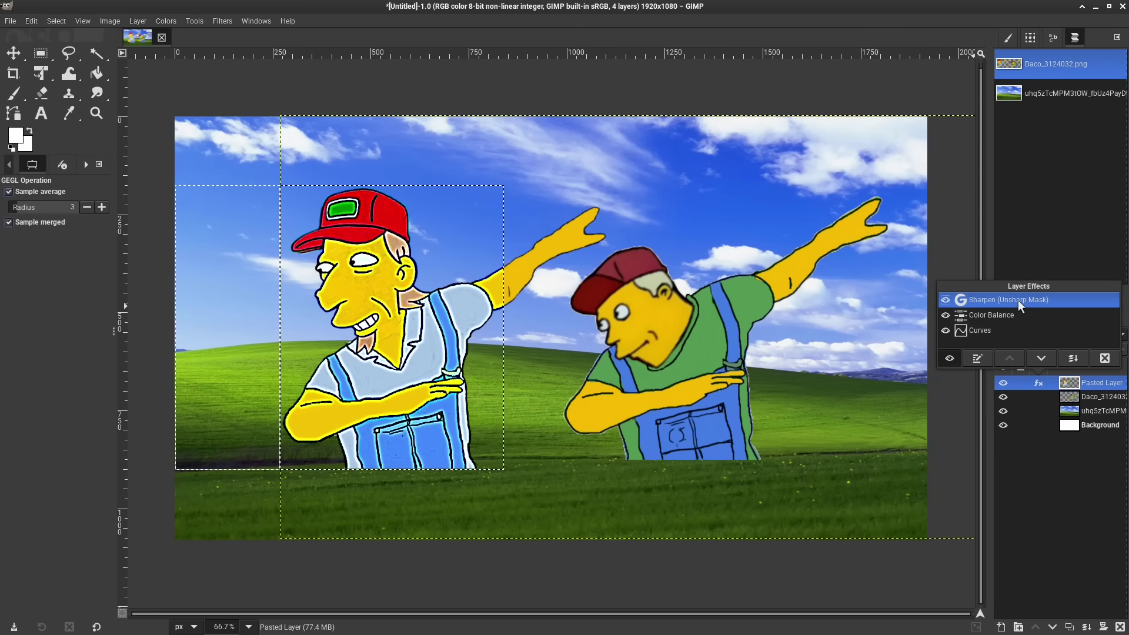
left_click(1074, 358)
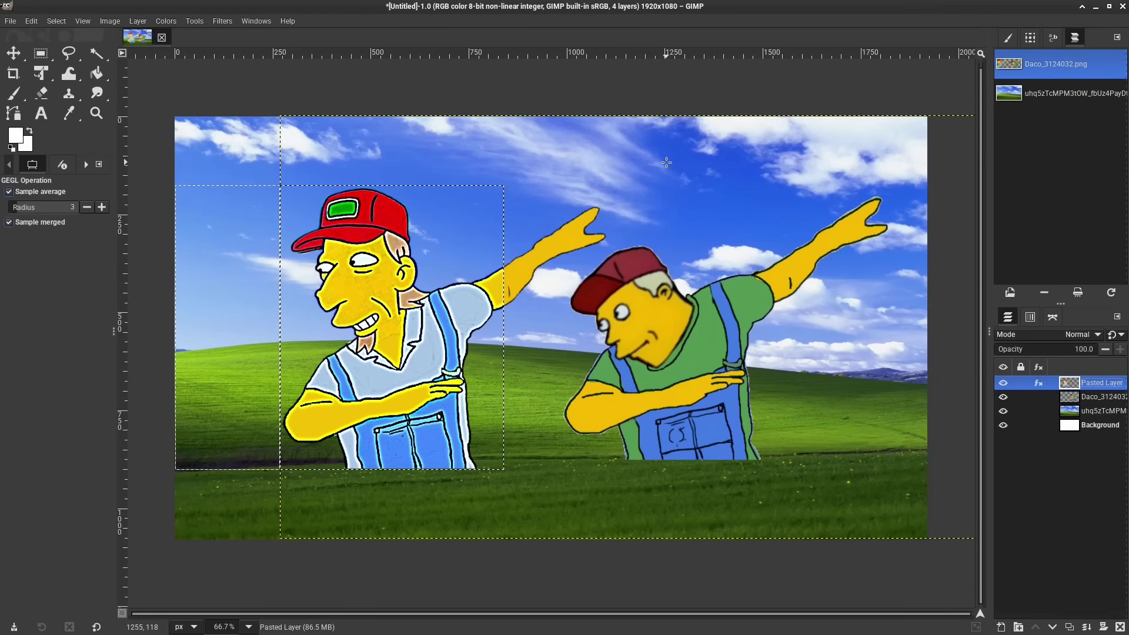
Step: Raise the left man's layer contrast to about 25 with Brightness-Contrast
left_click(1038, 383)
left_click(1039, 383)
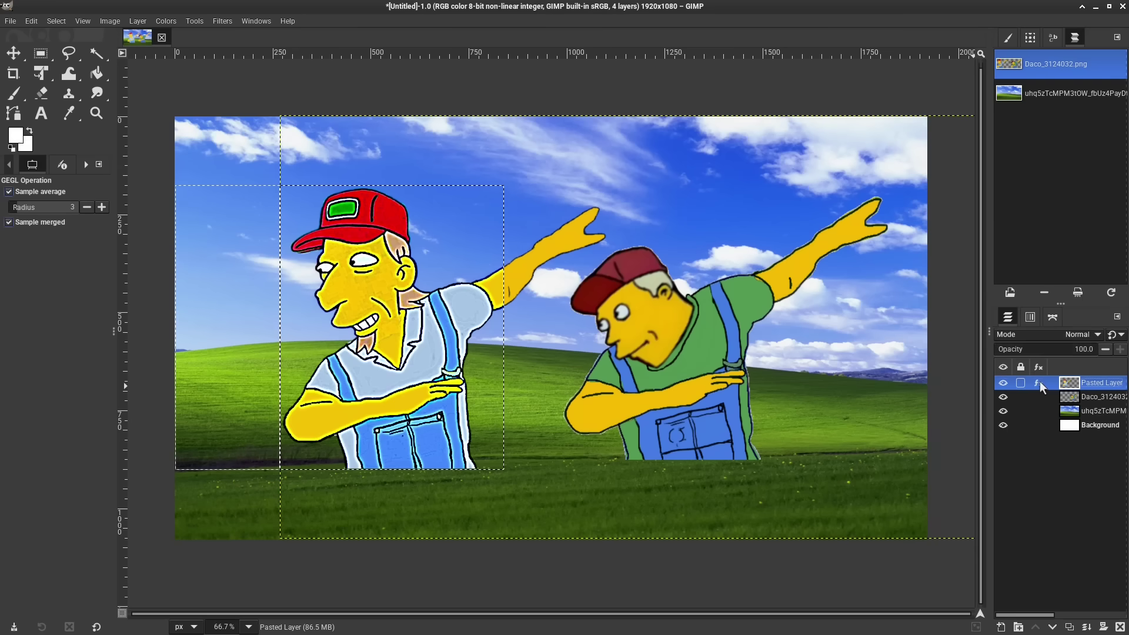
left_click(159, 20)
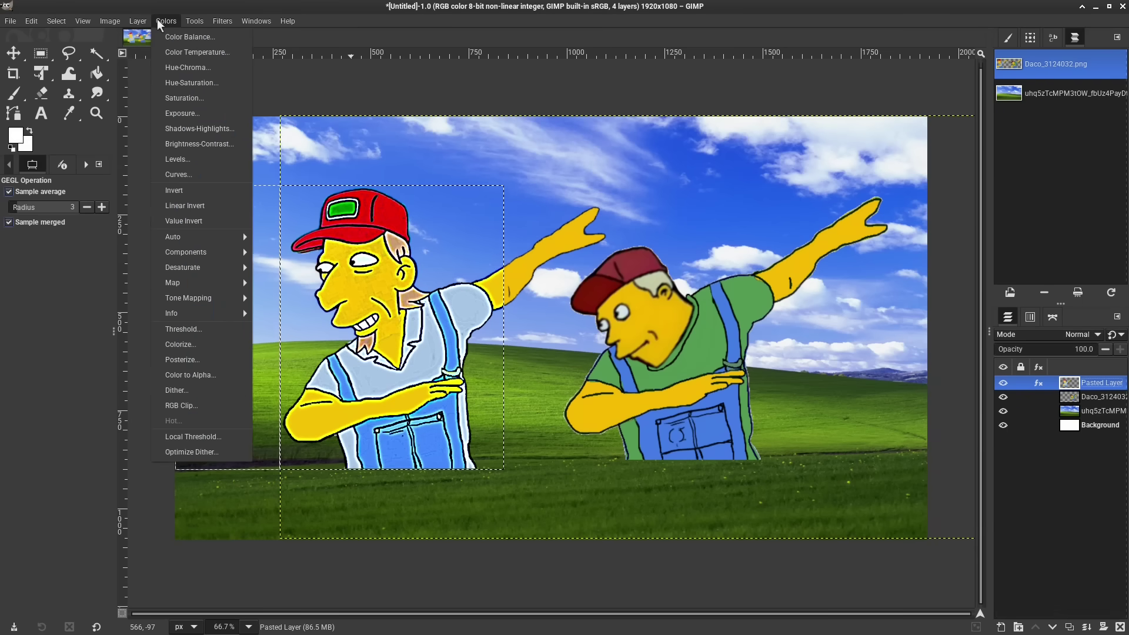
left_click(203, 143)
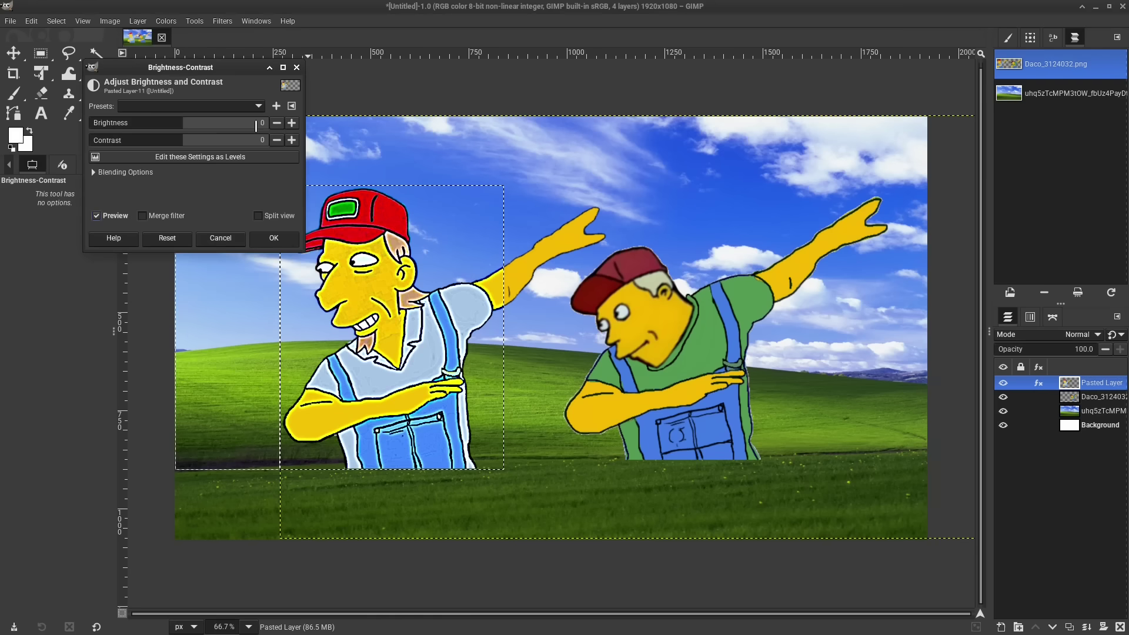
left_click_drag(177, 141, 198, 142)
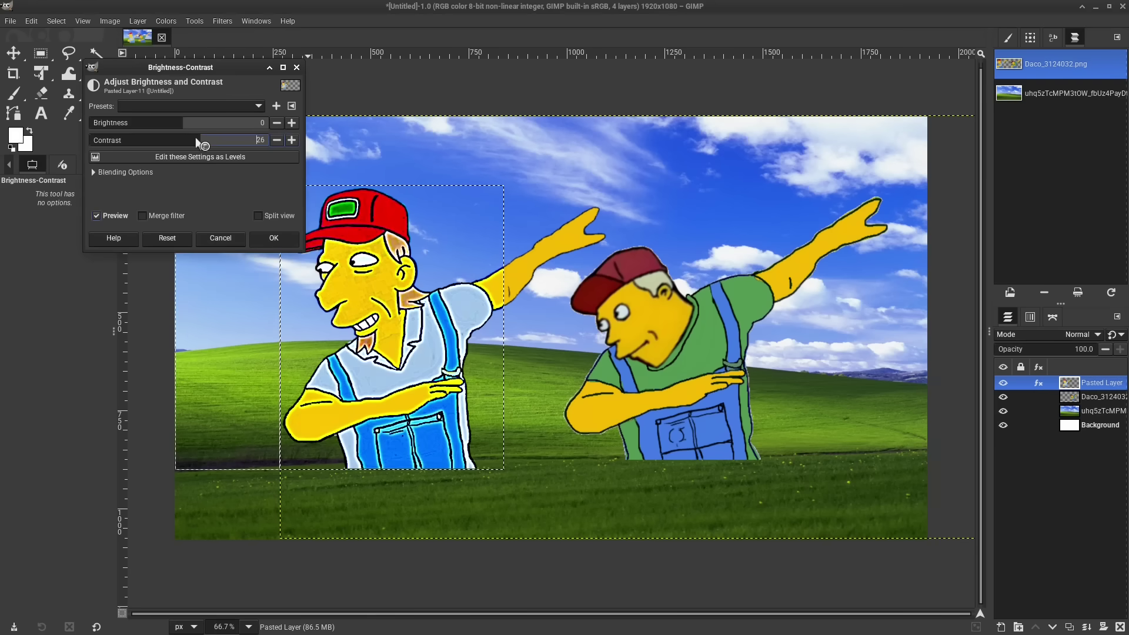
left_click(276, 237)
Step: Add a Hue-Saturation adjustment that turns the man's skin and cap black
left_click(137, 20)
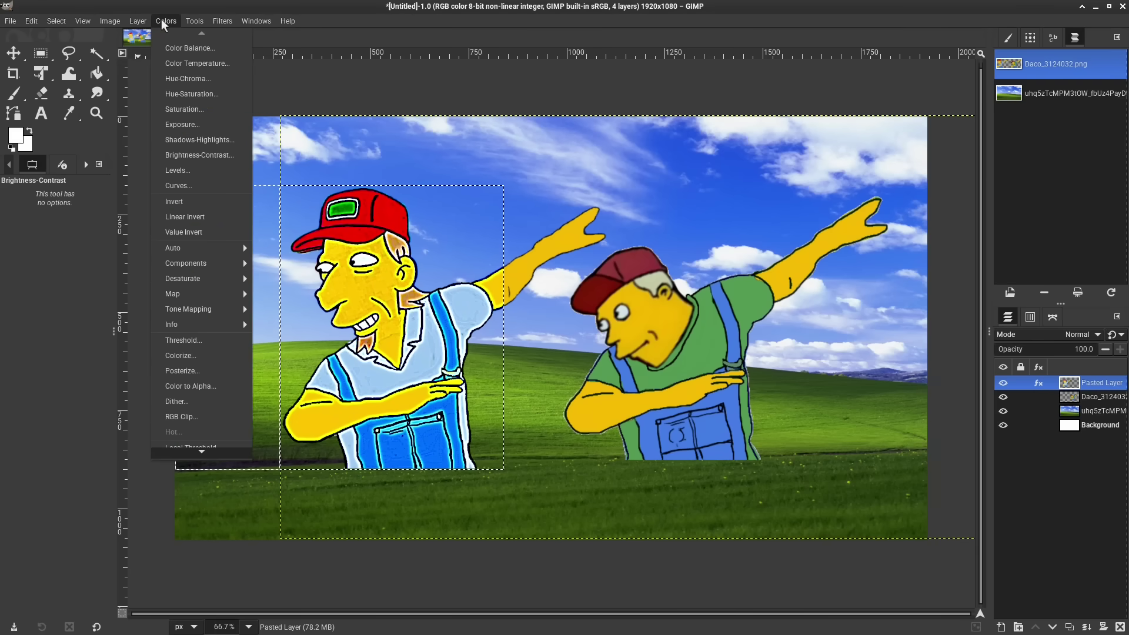
left_click(190, 84)
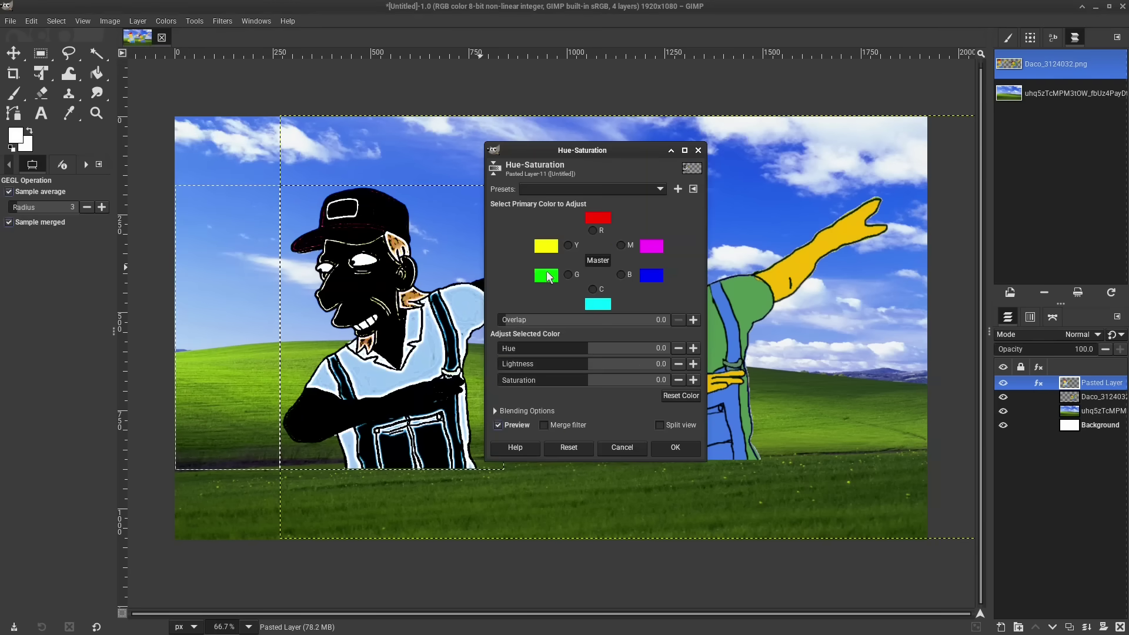
left_click(675, 447)
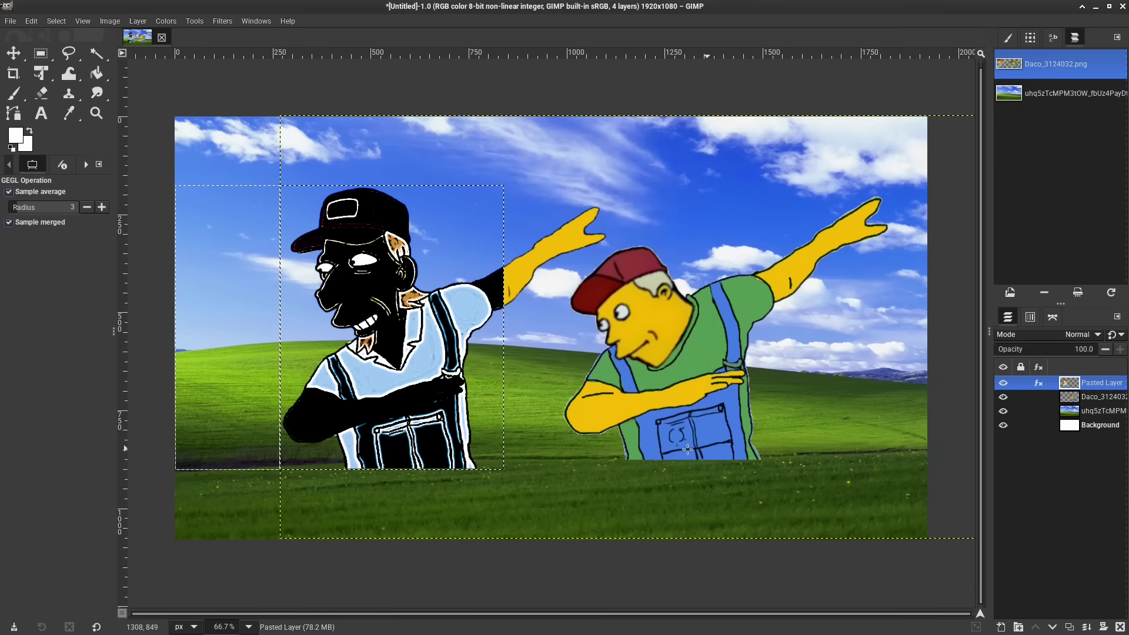
Step: Toggle all of the layer's effects on and off to compare, leaving them disabled
left_click(1040, 382)
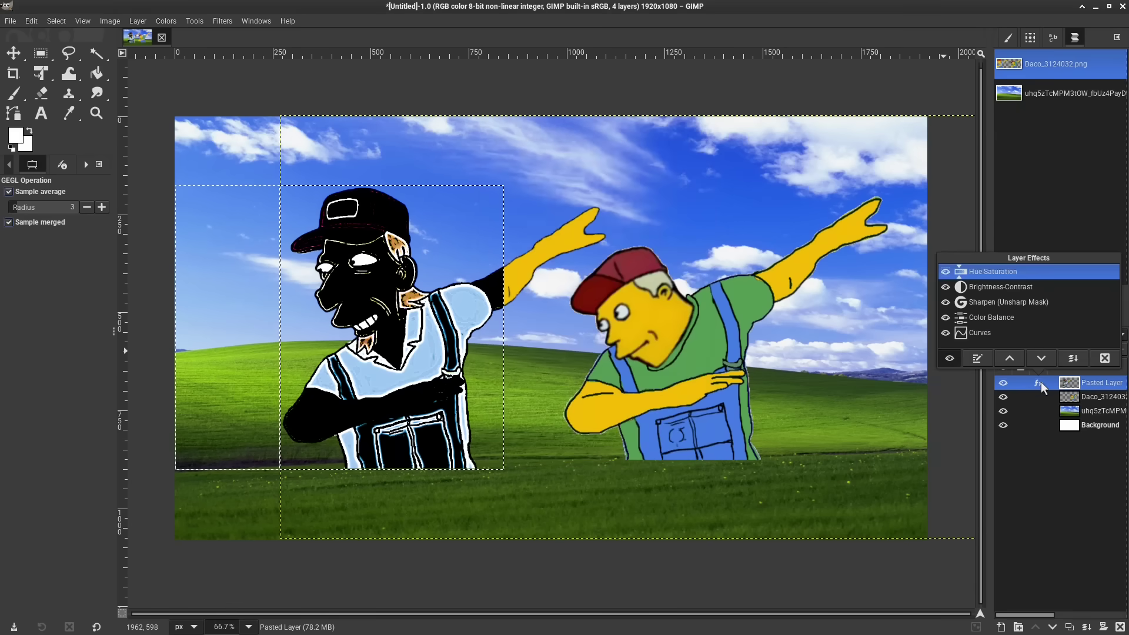
left_click(954, 362)
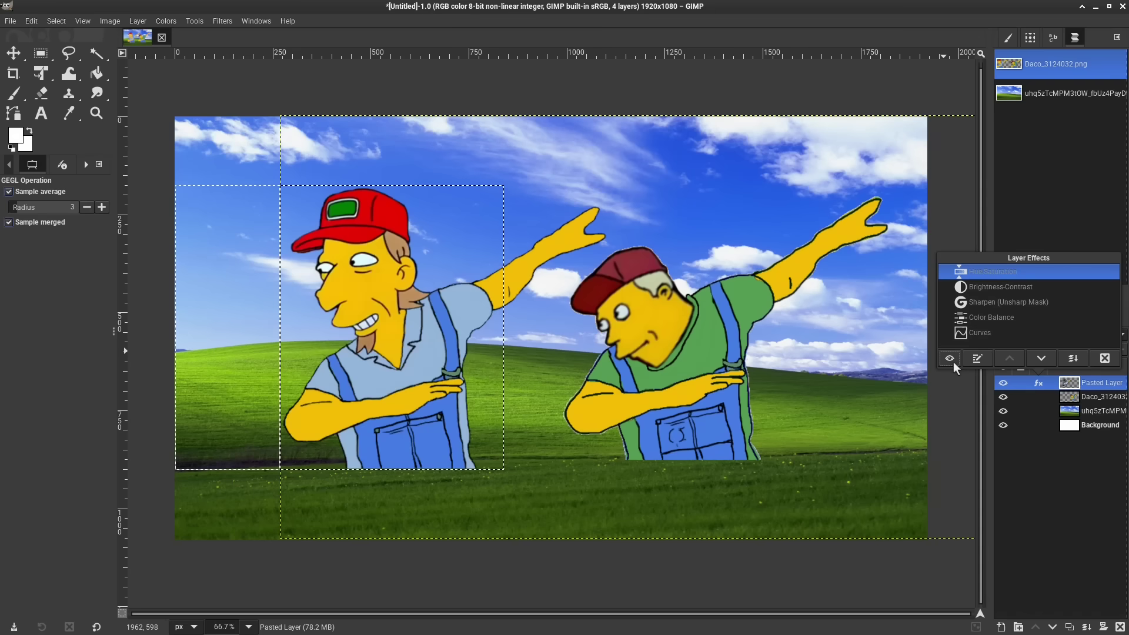
left_click(950, 358)
left_click(949, 359)
left_click(949, 358)
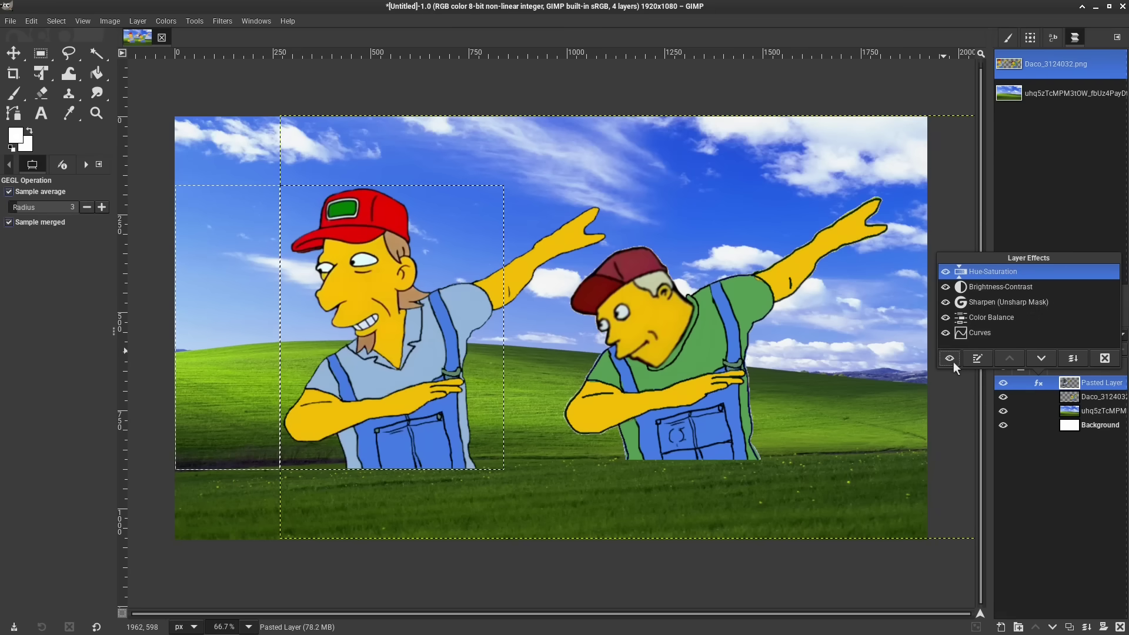
left_click(949, 359)
left_click(950, 359)
left_click(954, 362)
left_click(954, 361)
left_click(954, 361)
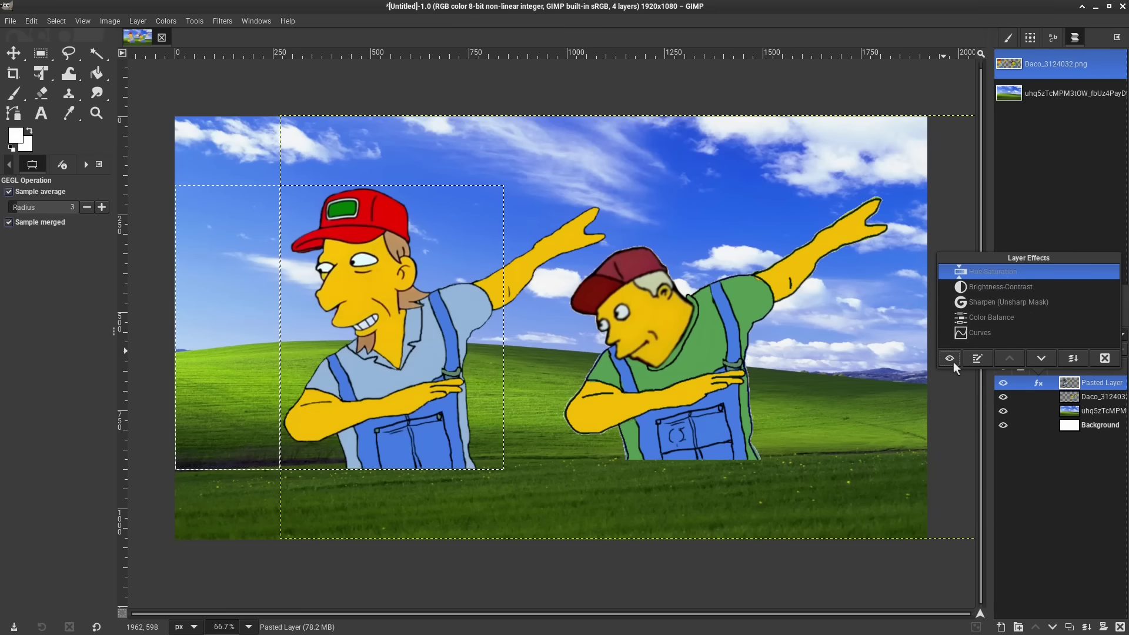
left_click(952, 179)
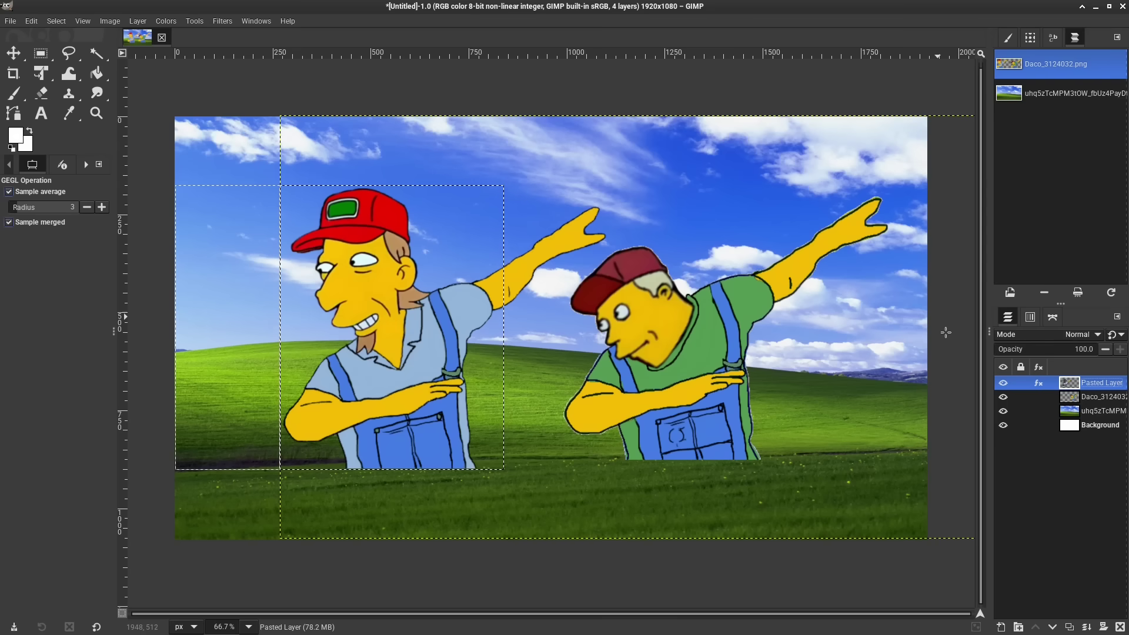
Step: Re-enable all of the left man's layer effects
left_click(1039, 383)
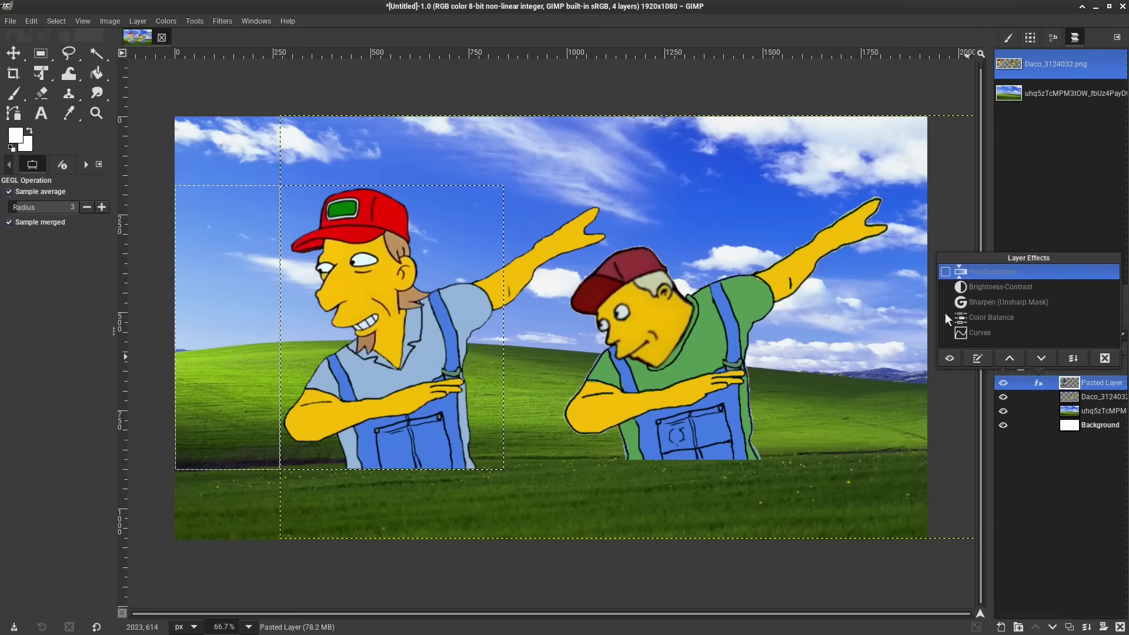
left_click(949, 358)
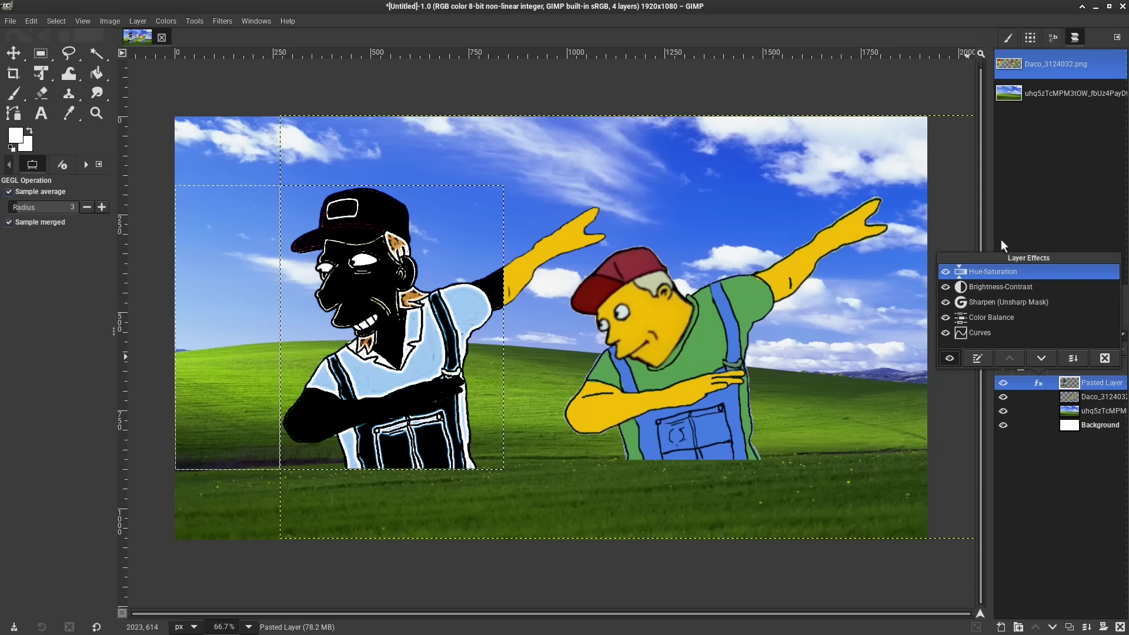
left_click(981, 211)
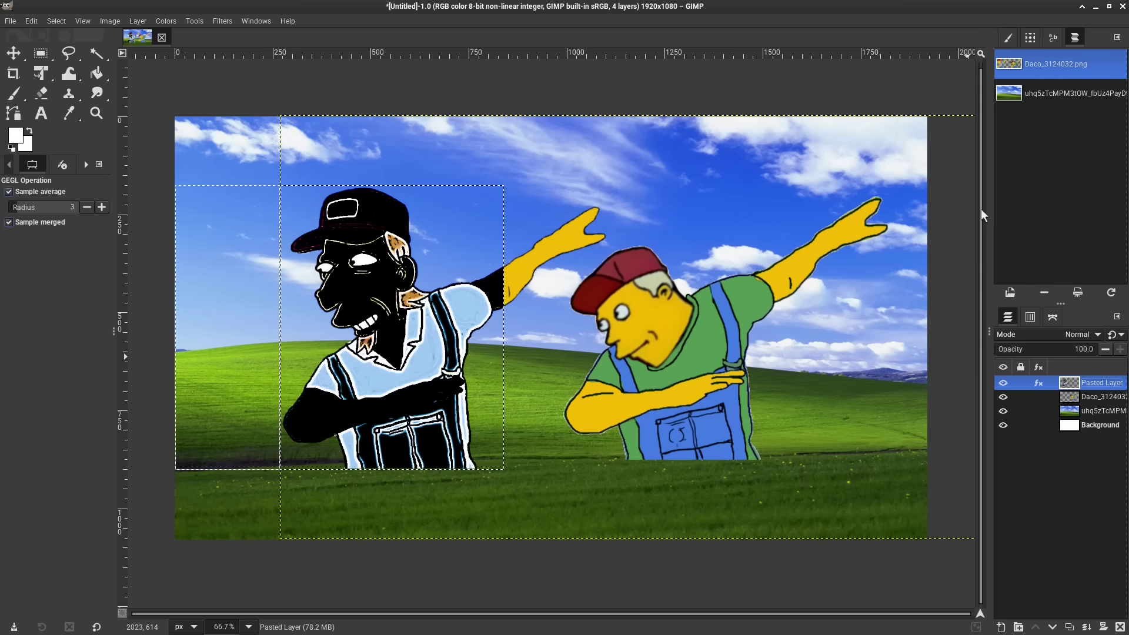
Step: Disable only the Hue-Saturation effect in the layer's effects list
left_click(1038, 383)
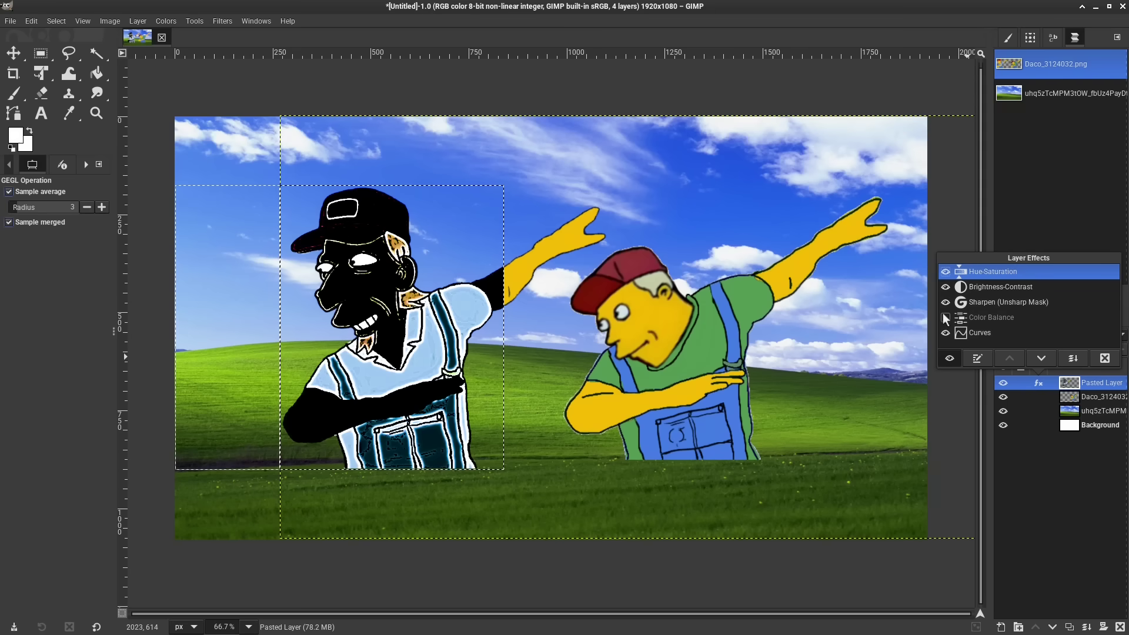
left_click(945, 272)
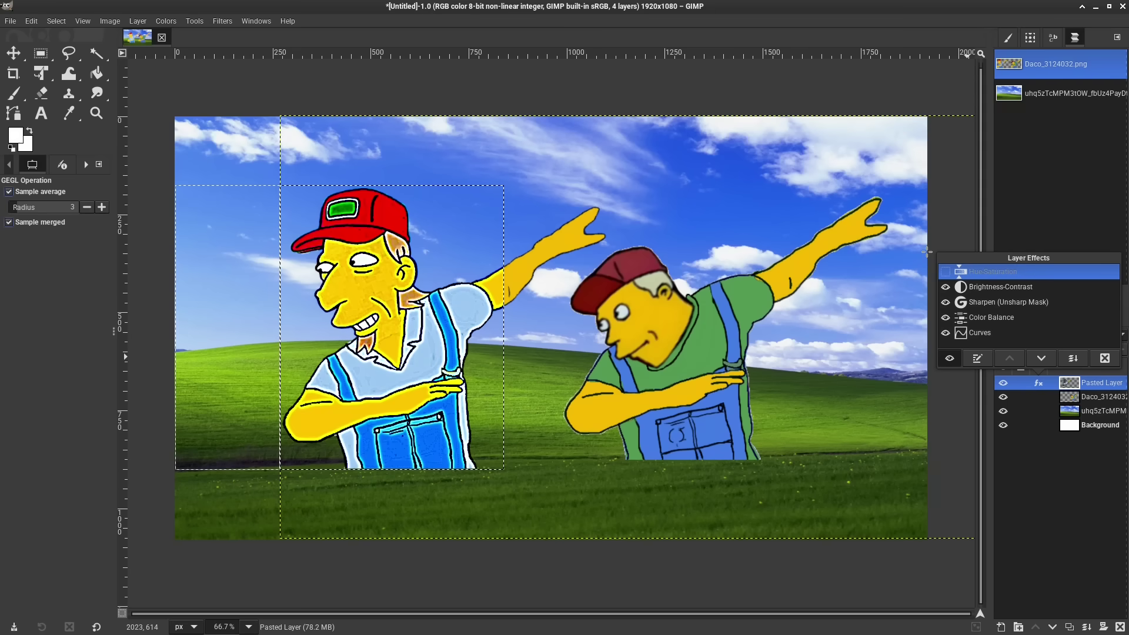
left_click(936, 205)
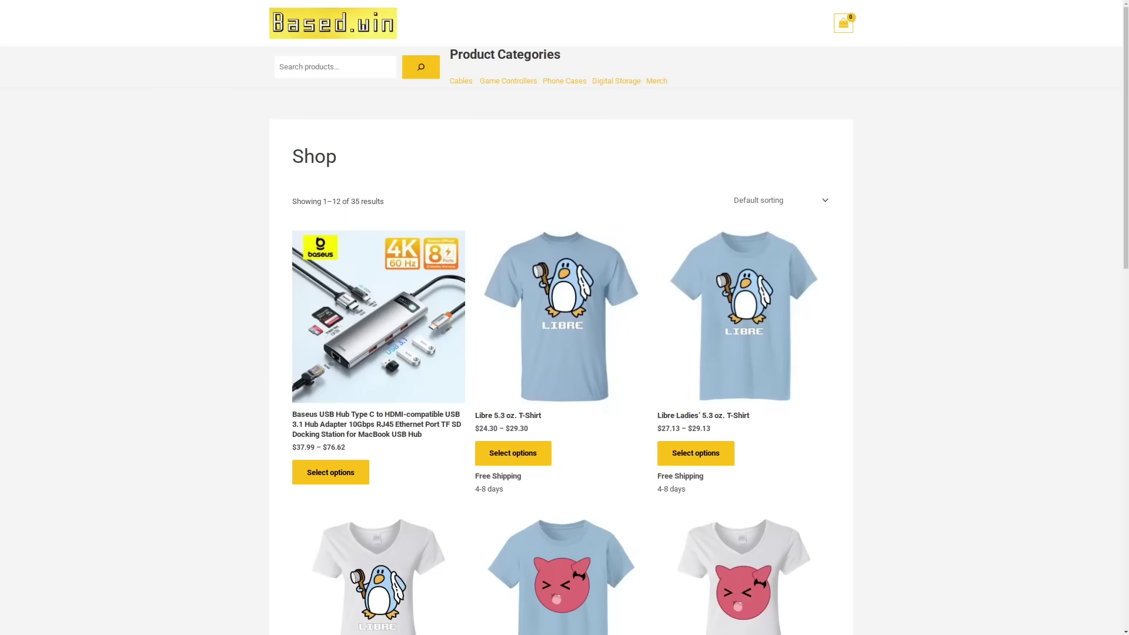
Step: Open page 2 of the Based.win shop listing, showing results 13–24 of 35 including the Thinkpad T61
scroll(561, 318, "down", 13)
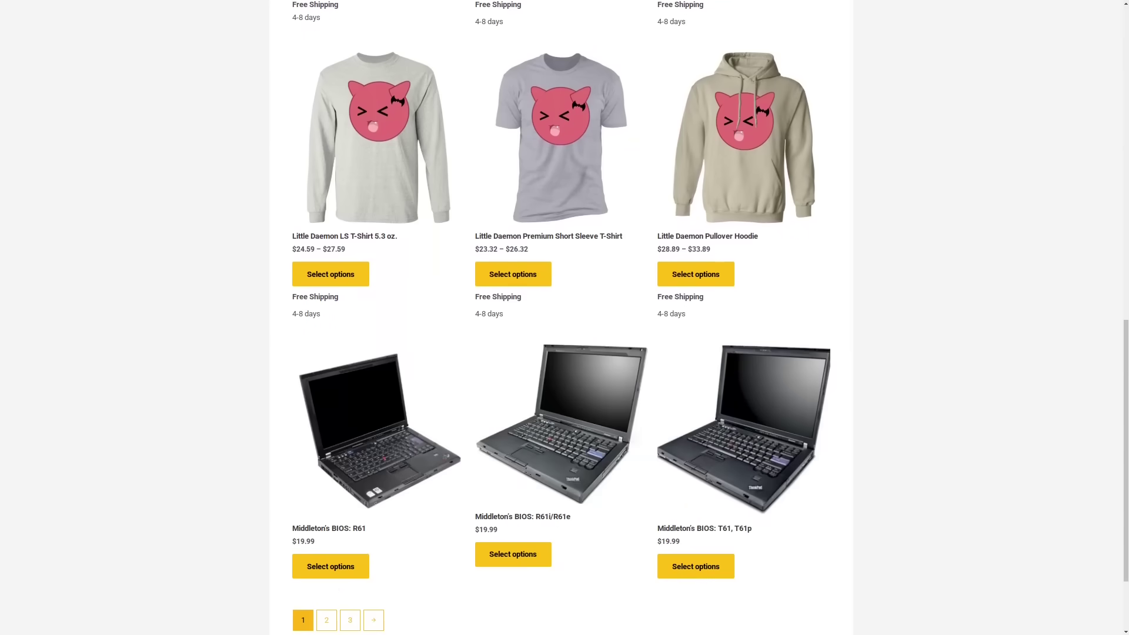
scroll(327, 506, "down", 2)
left_click(327, 506)
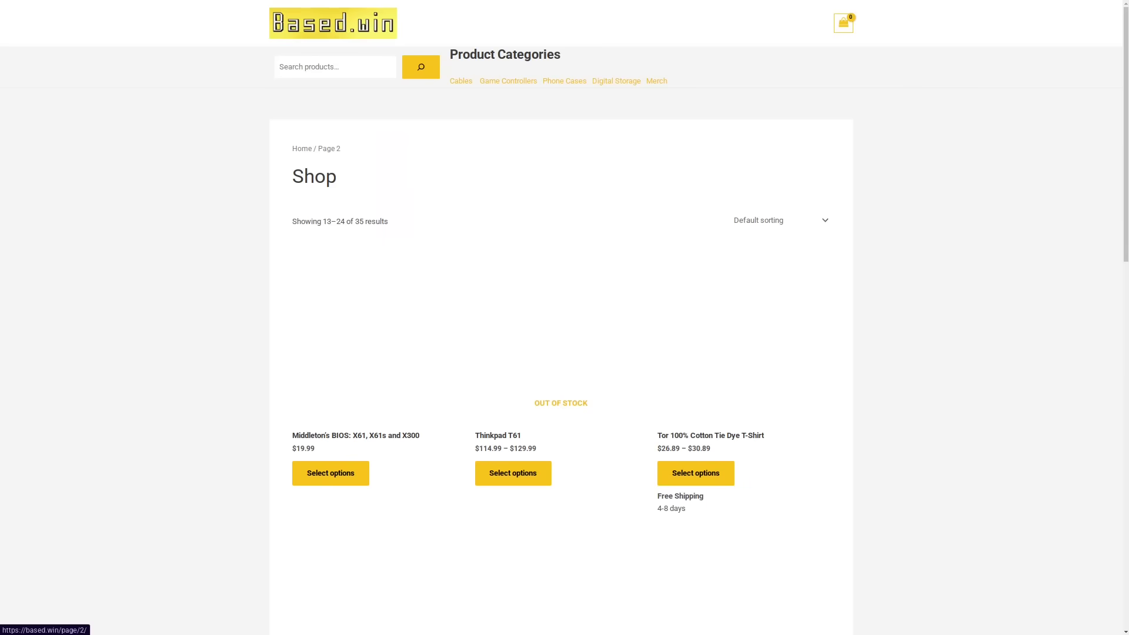
scroll(562, 318, "down", 8)
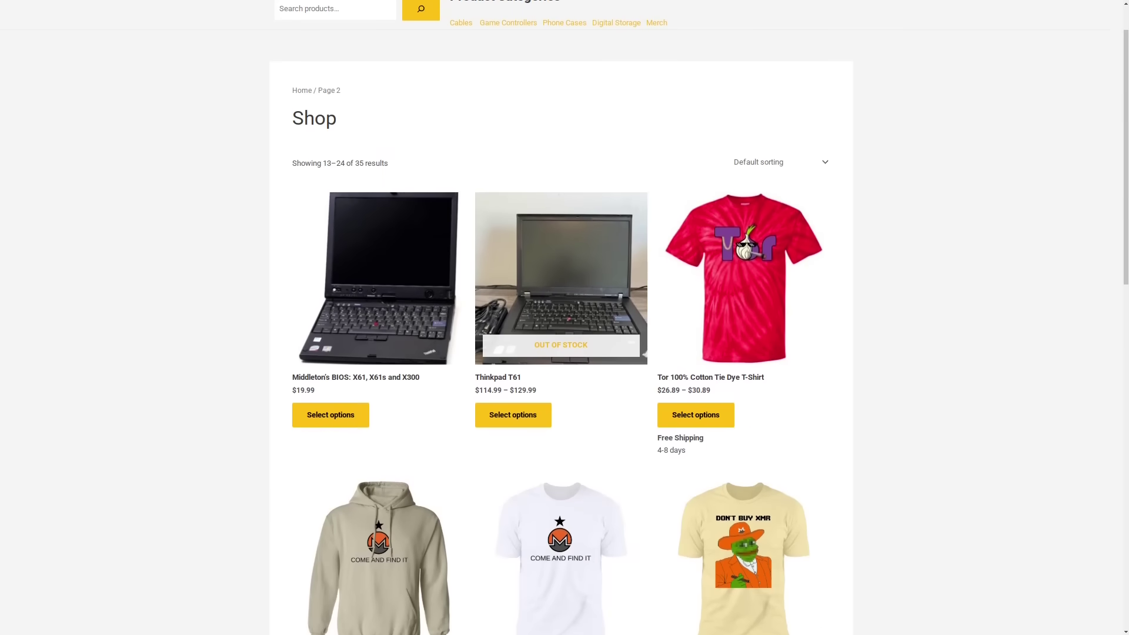
scroll(562, 317, "down", 8)
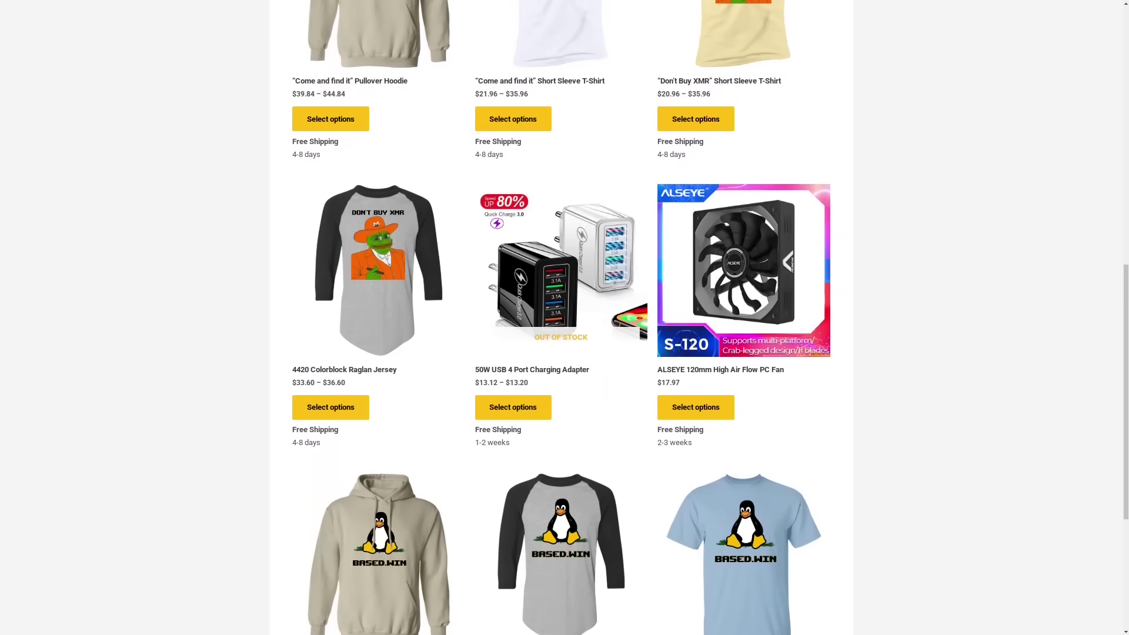